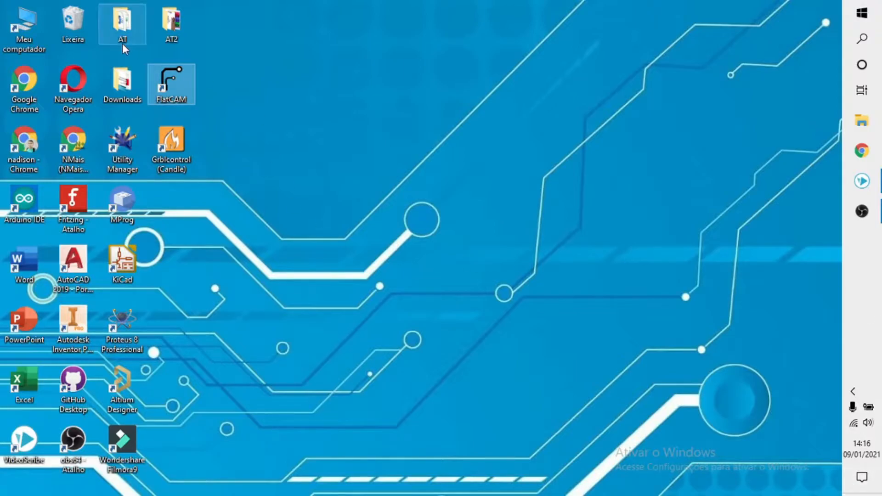
Step: Launch FlatCAM, review the application default options and set the units to mm
double_click(181, 81)
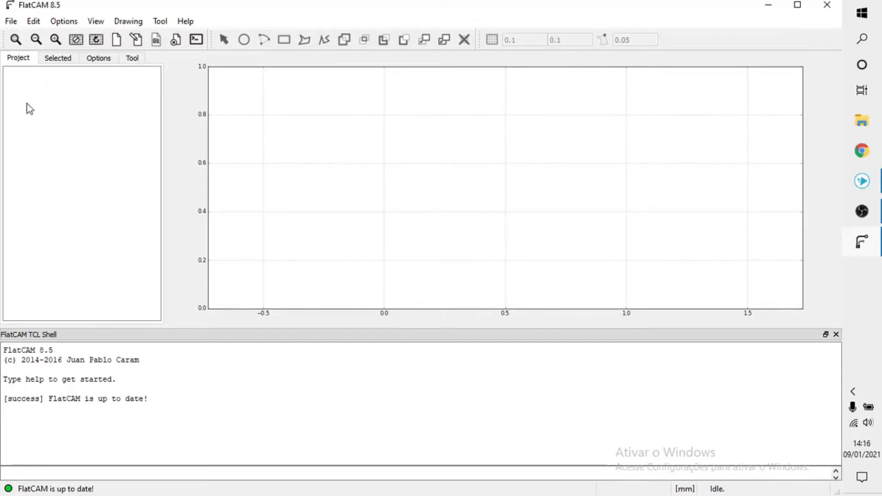
click(63, 62)
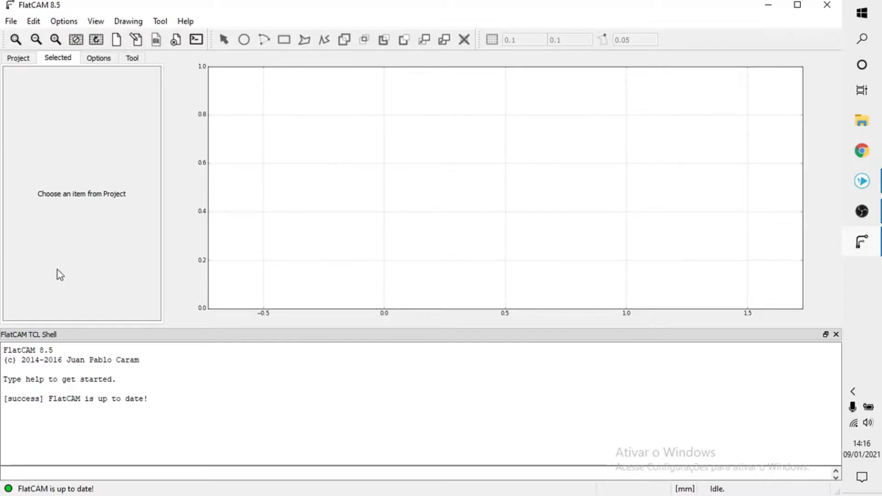
click(106, 60)
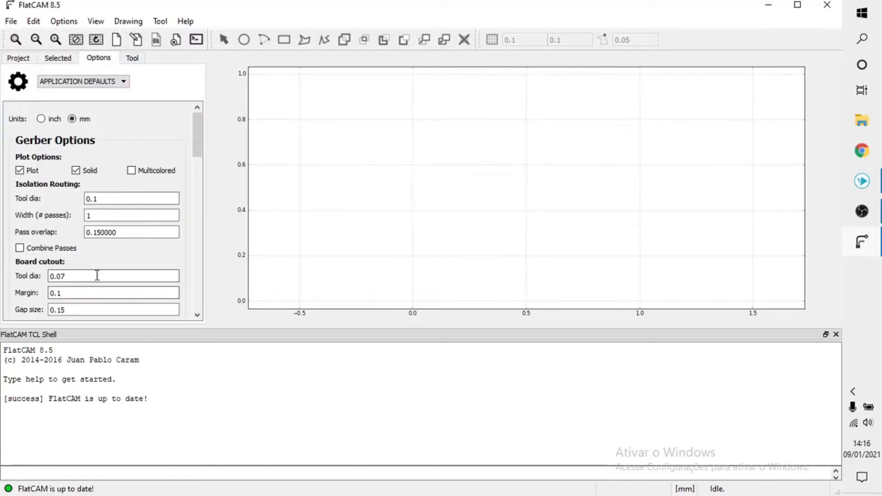
scroll(78, 200, down, 12)
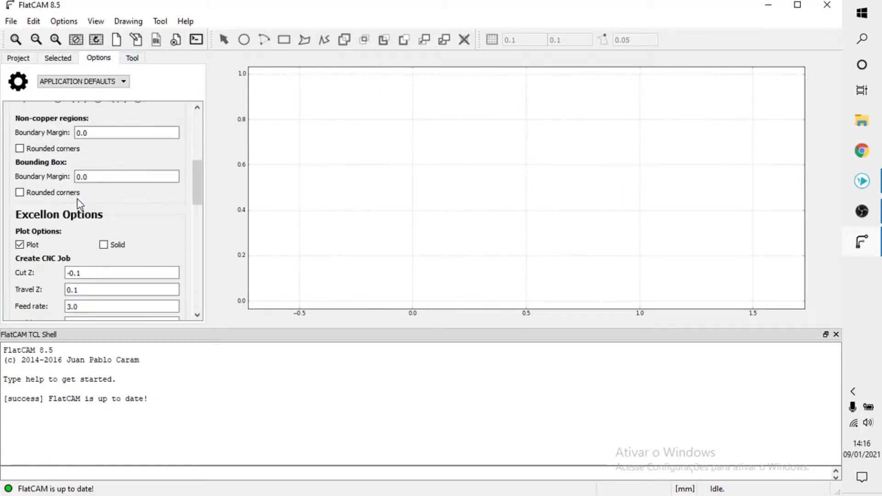
scroll(84, 203, up, 9)
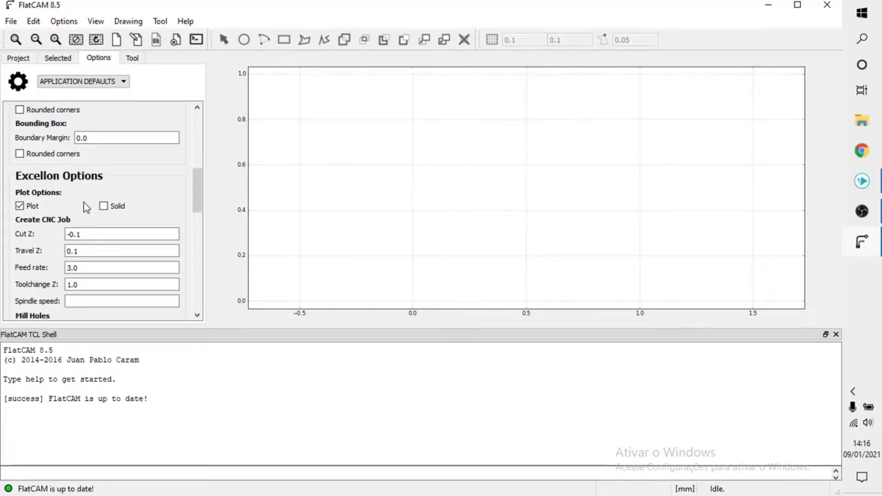
scroll(84, 203, up, 3)
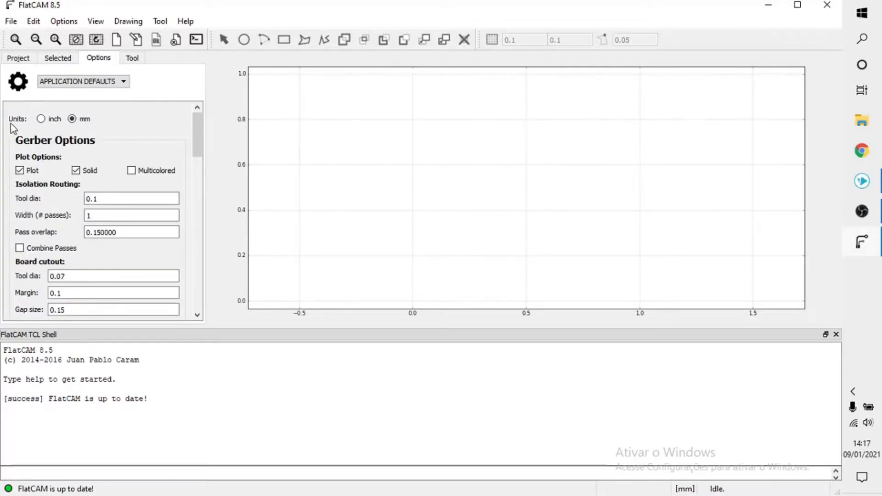
click(41, 119)
click(74, 120)
click(41, 119)
click(73, 119)
Step: Try to open the TCA 785 - CADCAM Drill file from the PCB SCR folder as a Gerber
click(133, 58)
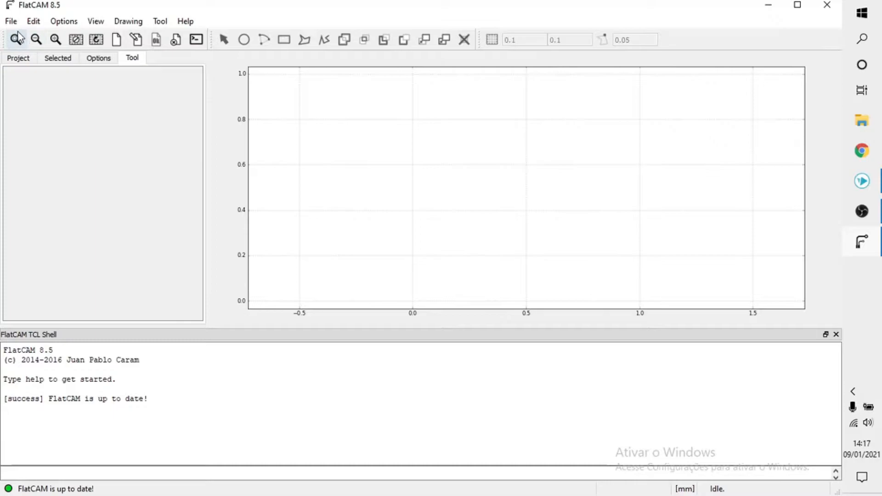
click(26, 61)
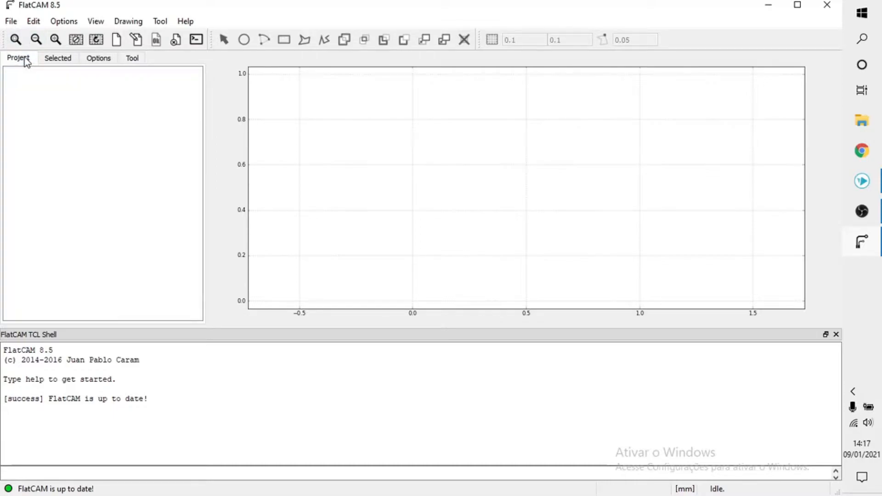
click(11, 21)
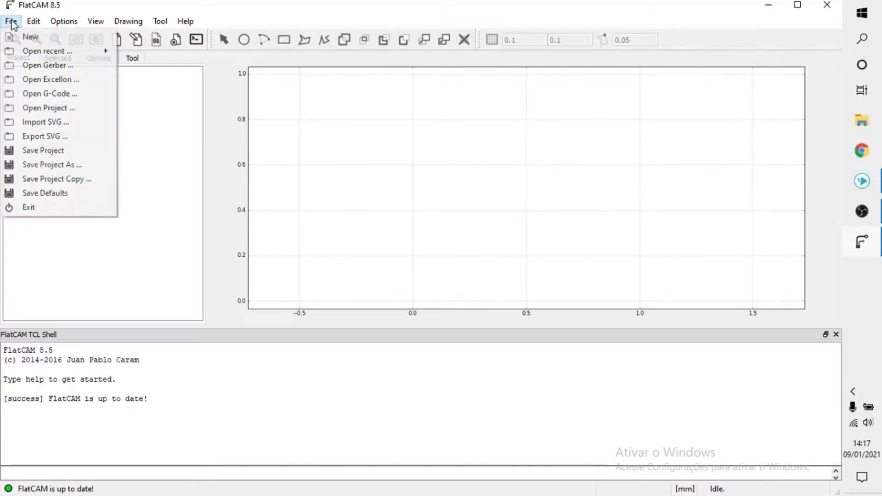
click(46, 69)
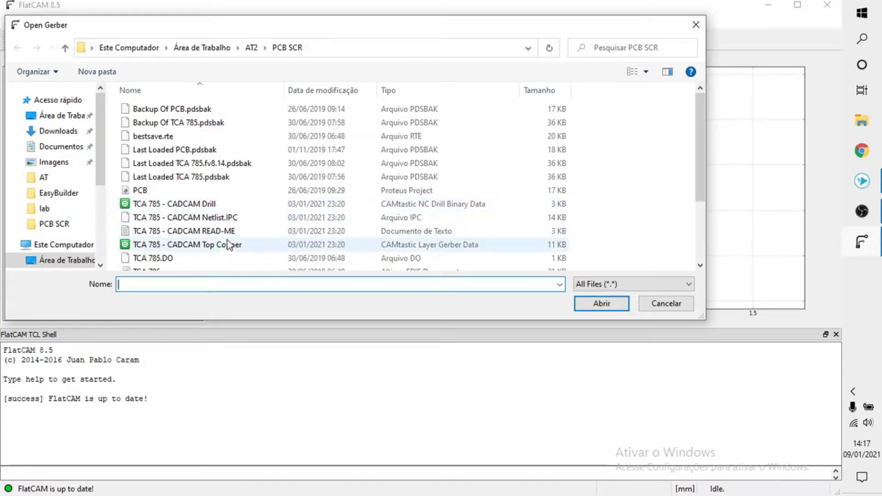
click(277, 193)
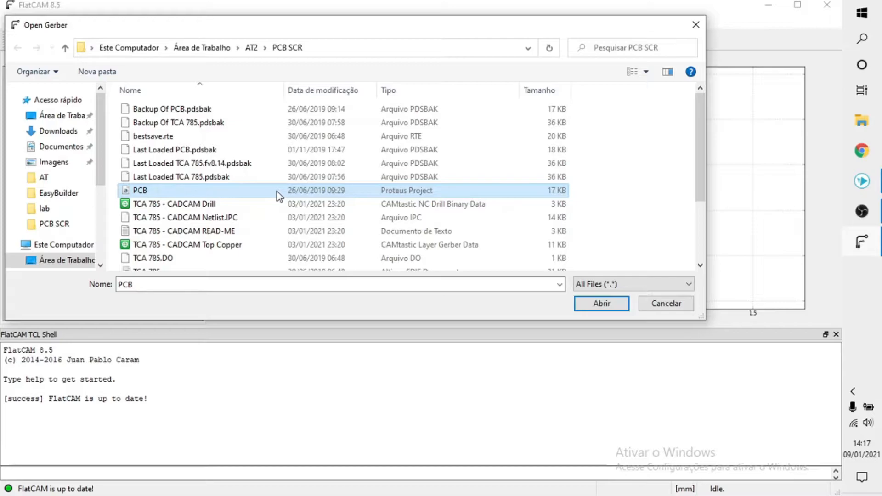
click(249, 247)
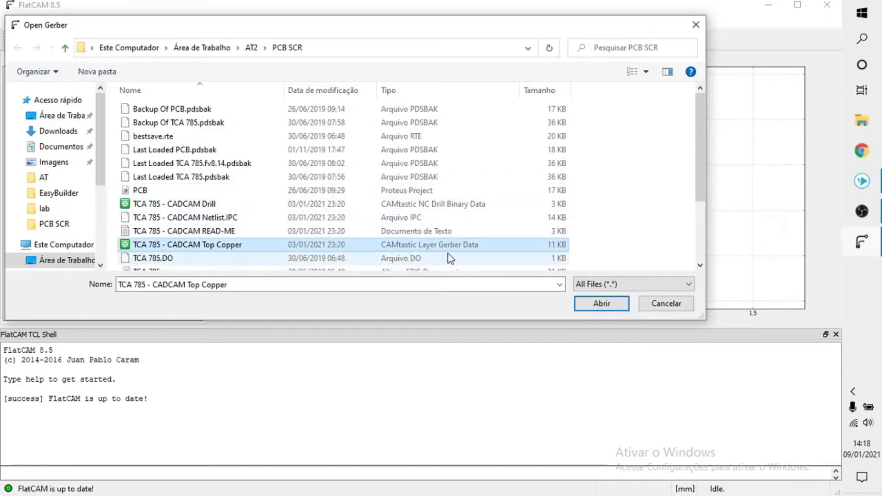
click(431, 205)
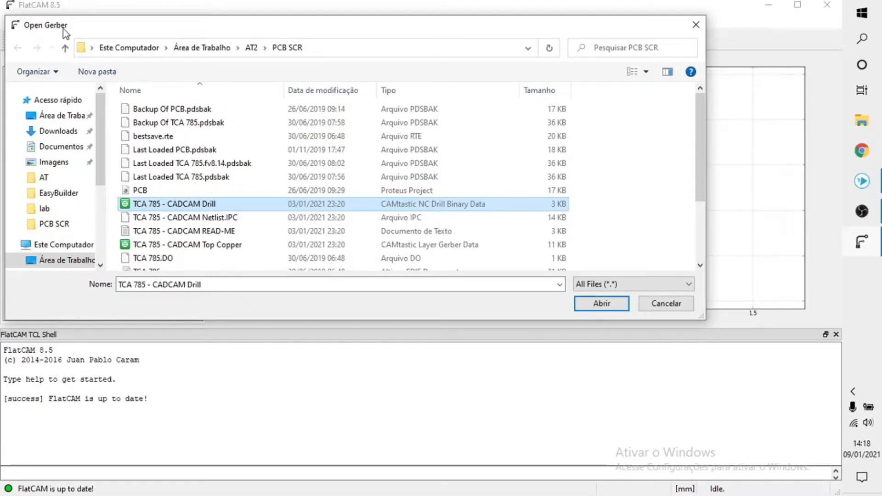
double_click(396, 206)
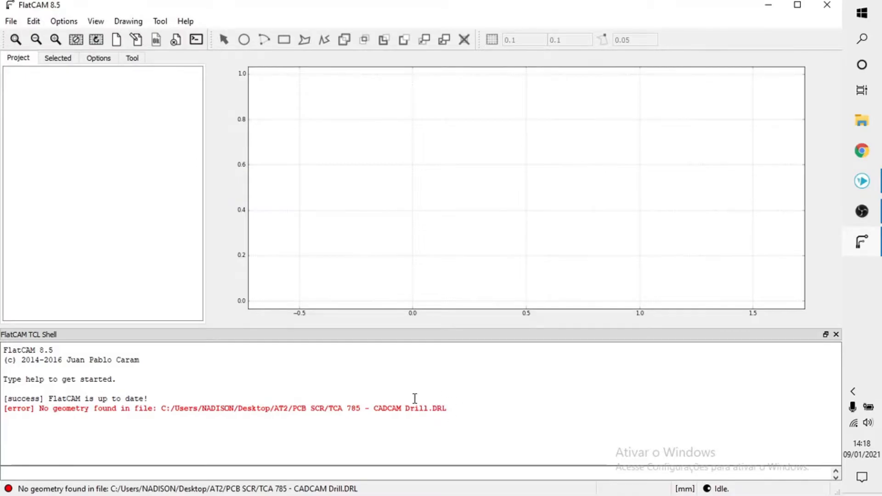
Step: Open the TCA 785 - CADCAM Top Copper Gerber file and display its object properties
click(11, 21)
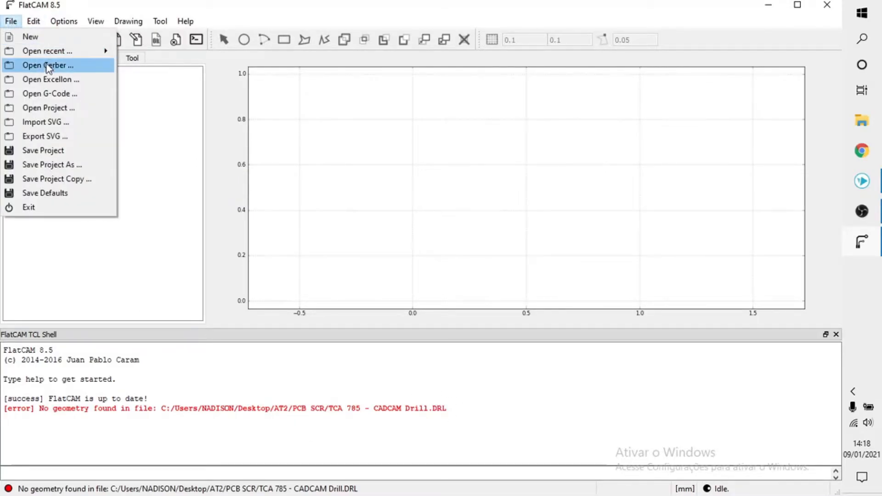
click(48, 65)
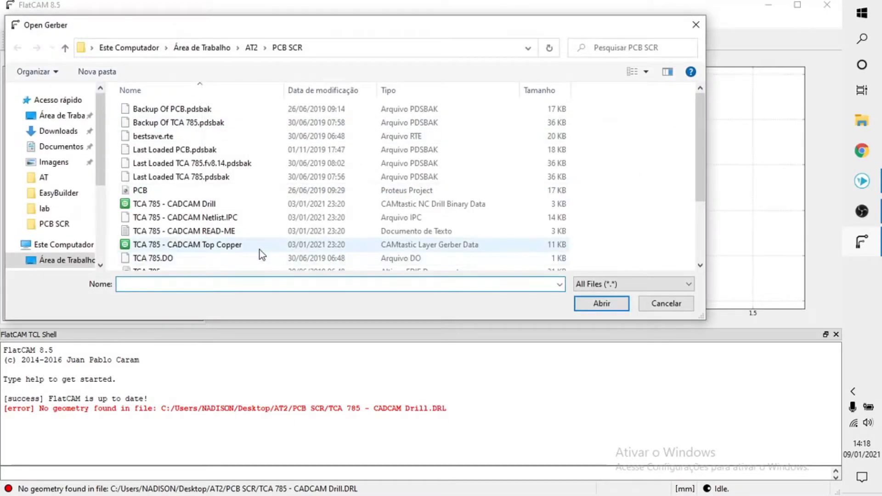
double_click(261, 246)
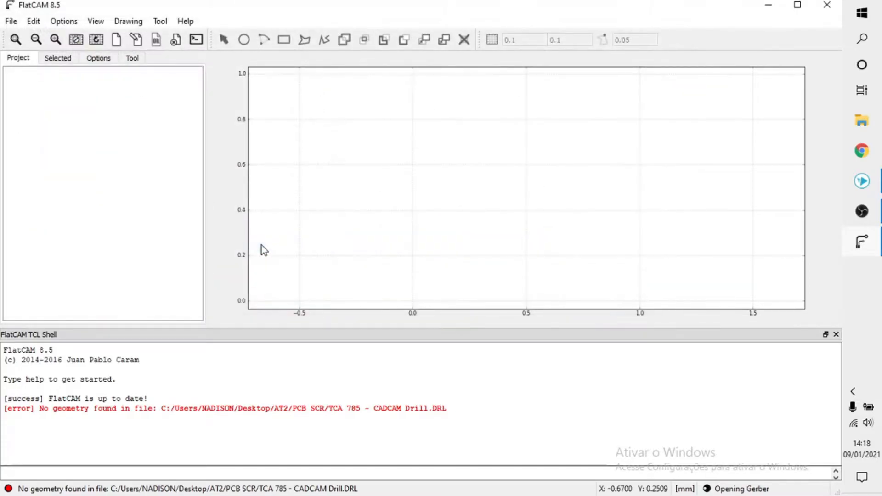
click(76, 76)
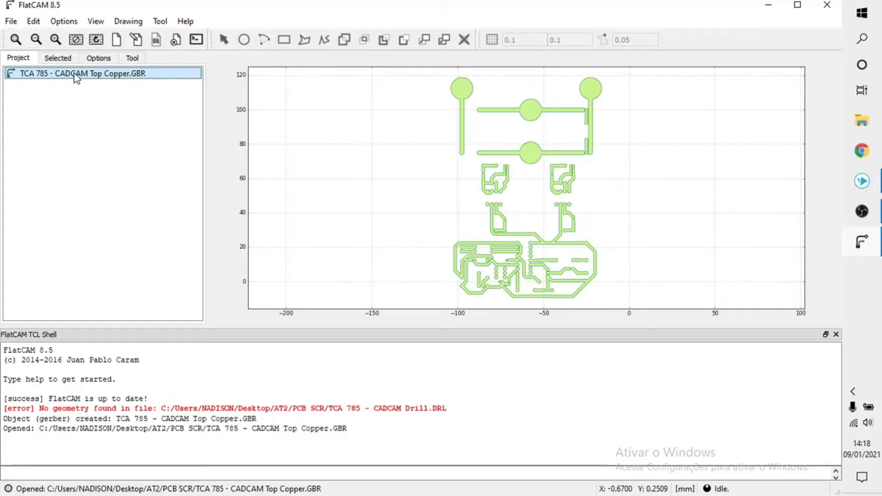
double_click(75, 74)
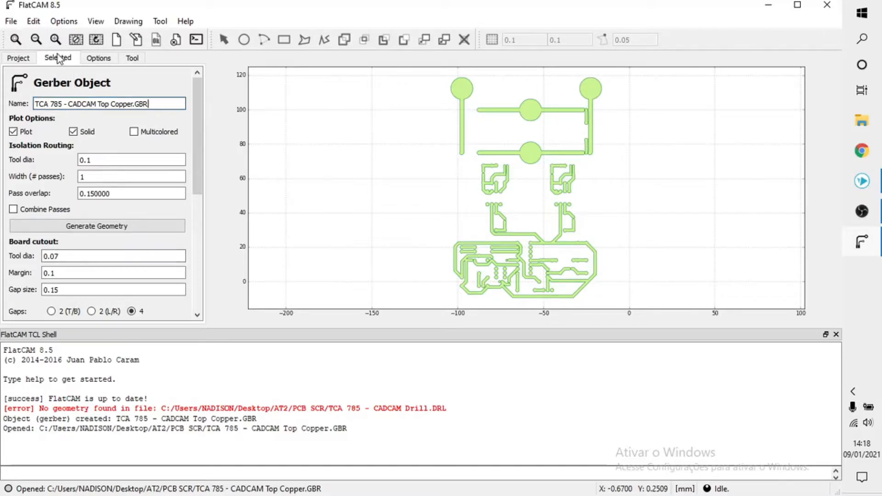
click(19, 58)
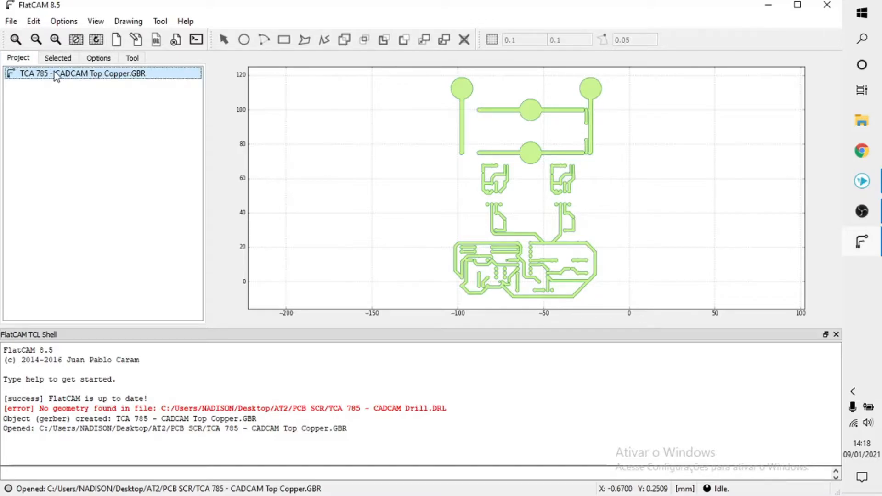
click(56, 59)
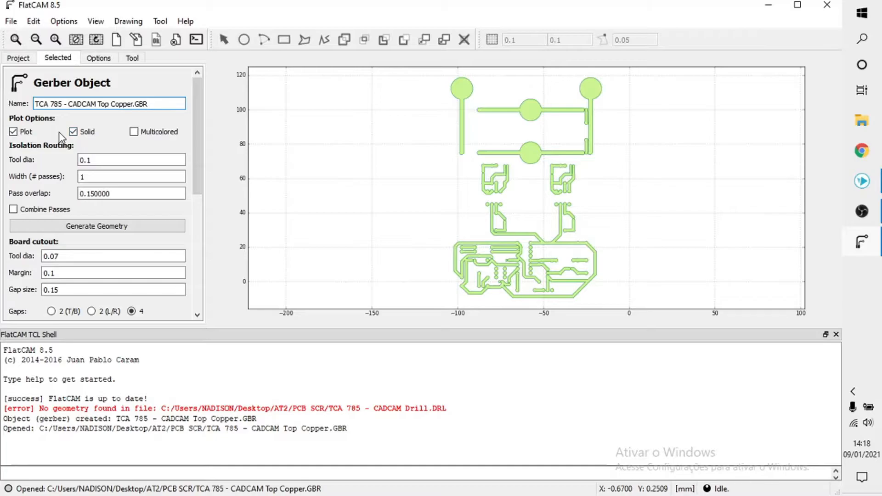
Step: Generate the top copper isolation routing geometry with tool diameter 0.1, width of 1 pass and pass overlap 0.15
click(99, 160)
drag(102, 161, 68, 162)
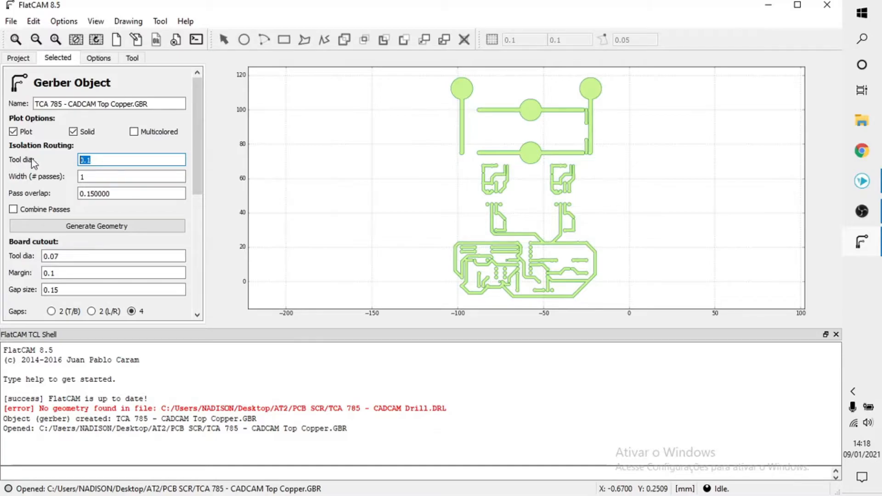
click(101, 159)
drag(98, 160, 79, 177)
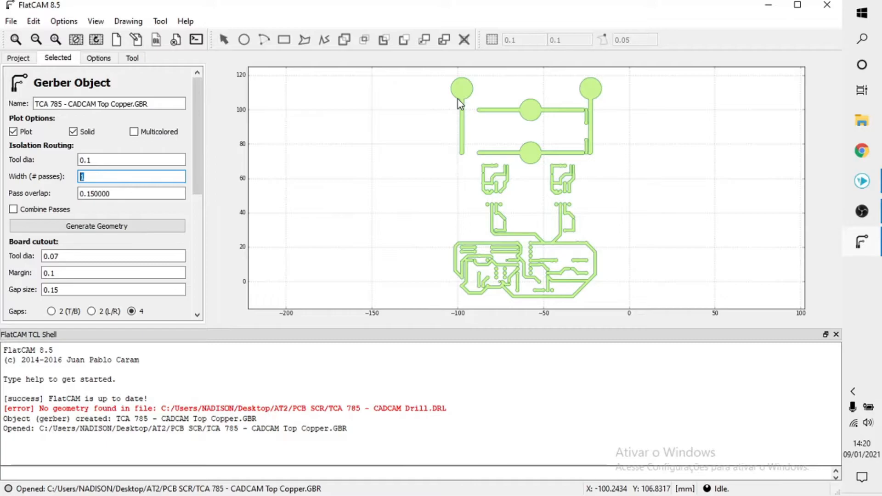
click(120, 177)
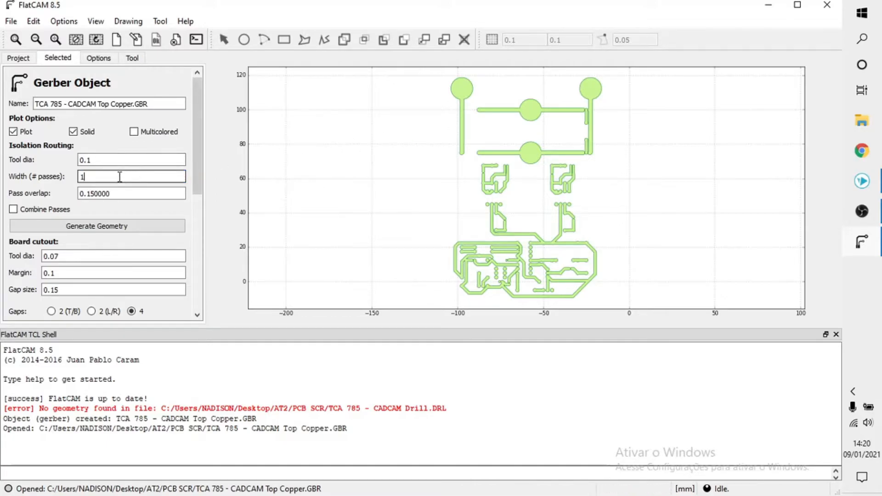
click(122, 194)
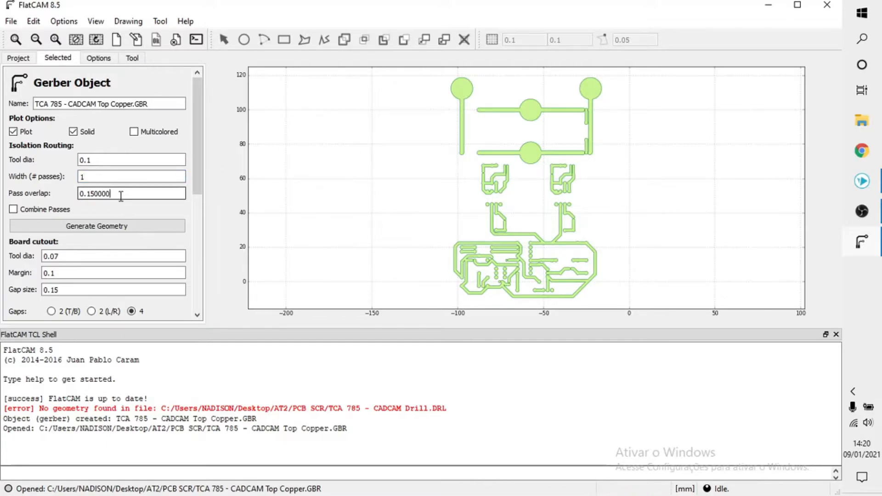
drag(114, 193, 82, 193)
click(118, 193)
click(143, 229)
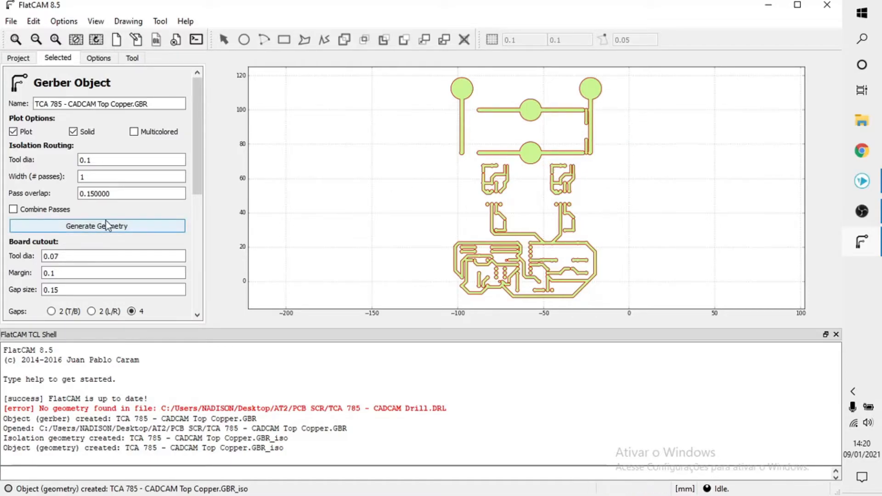
Step: Examine the CNC job settings of the top copper isolation geometry object
click(27, 60)
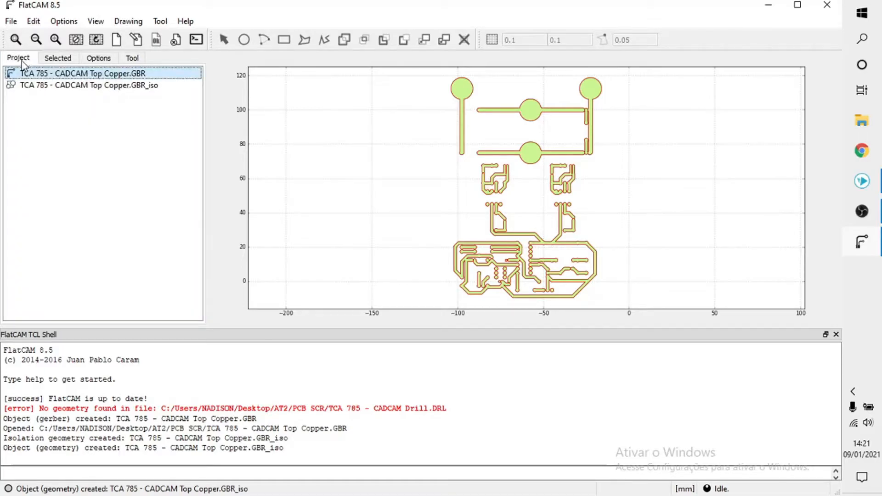
click(79, 86)
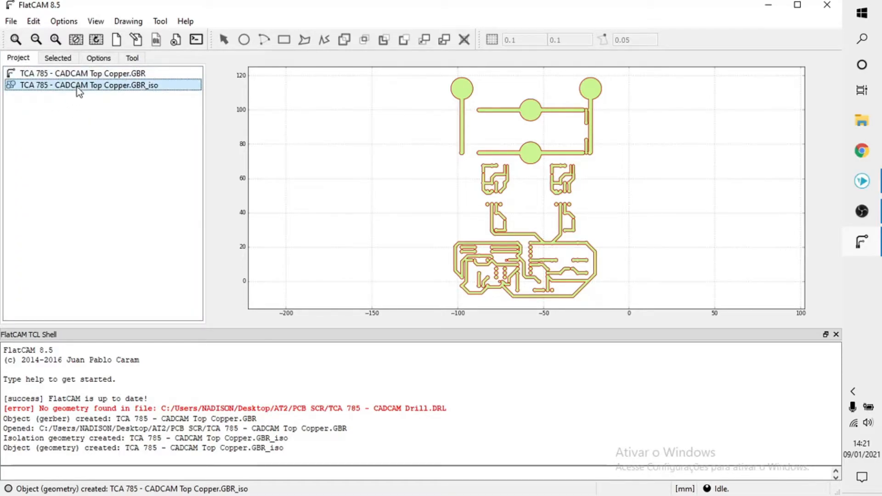
click(58, 62)
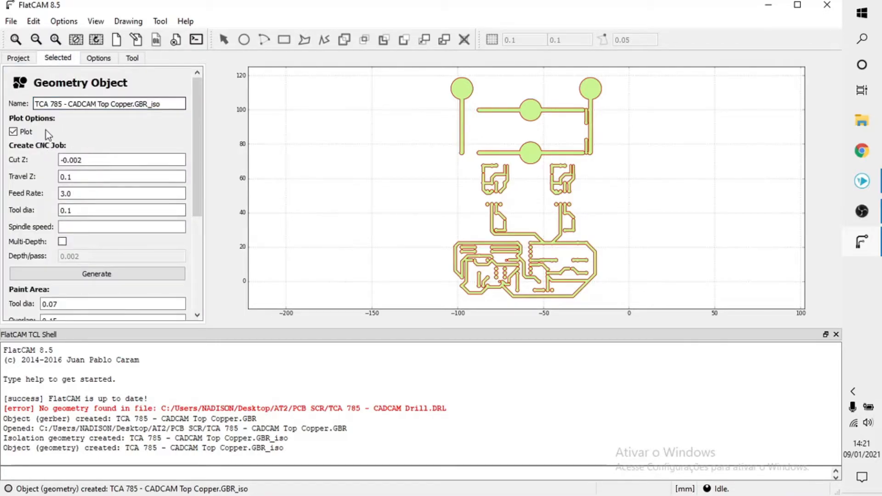
Step: Set the board cutout tool diameter of the Top Copper Gerber object to 0.1
click(18, 58)
click(53, 73)
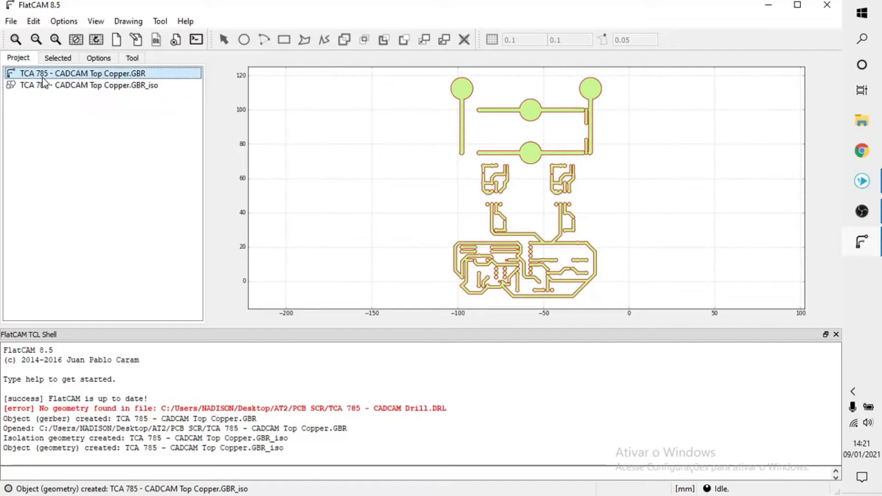
click(58, 58)
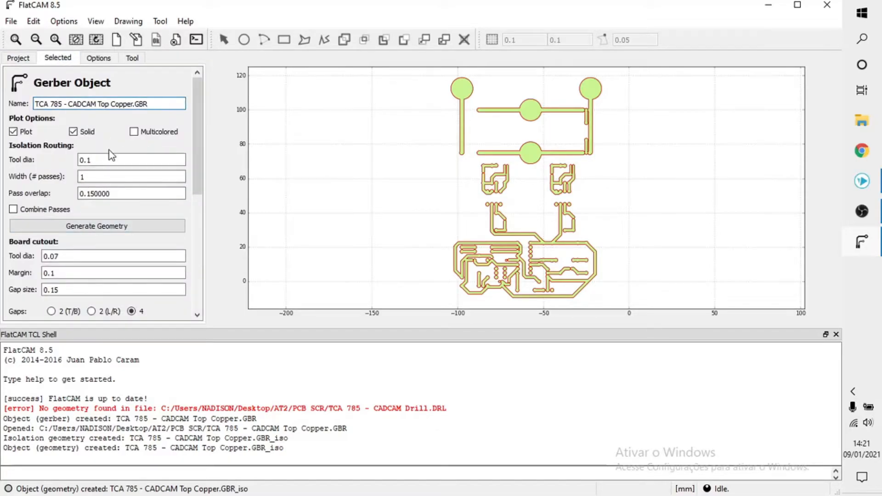
scroll(111, 154, down, 3)
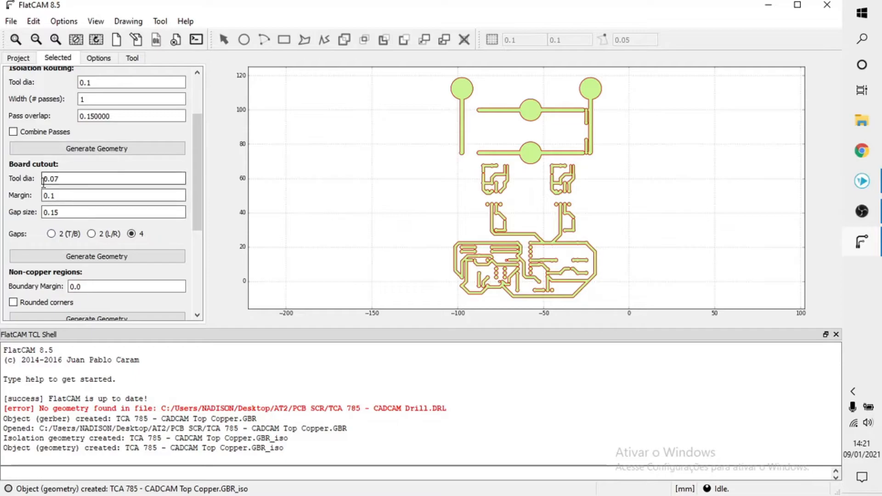
click(97, 199)
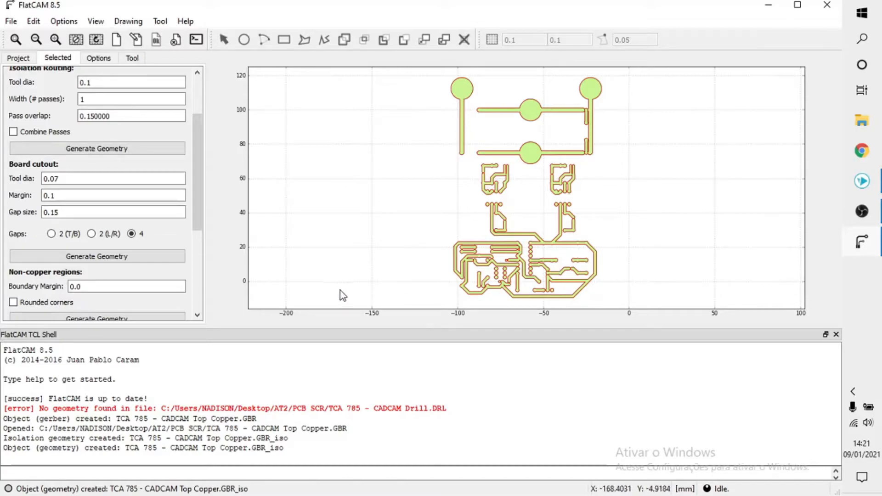
click(70, 179)
key(BackSpace)
key(BackSpace)
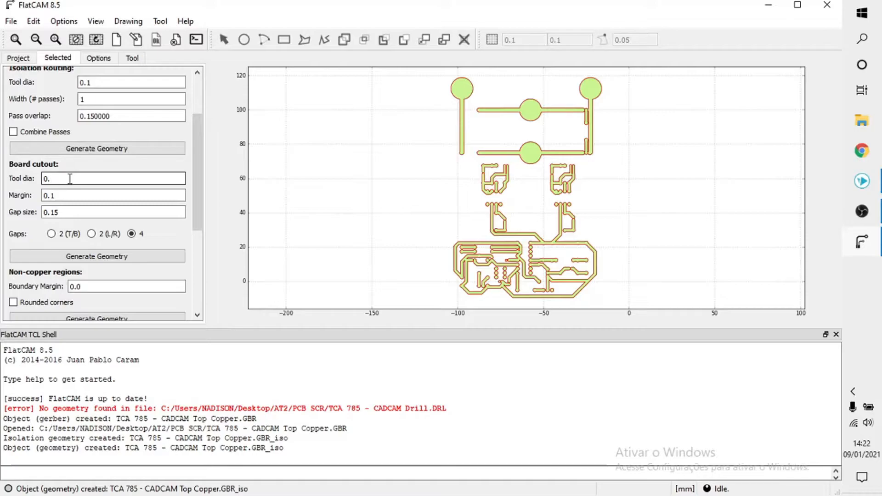
text(1)
click(80, 195)
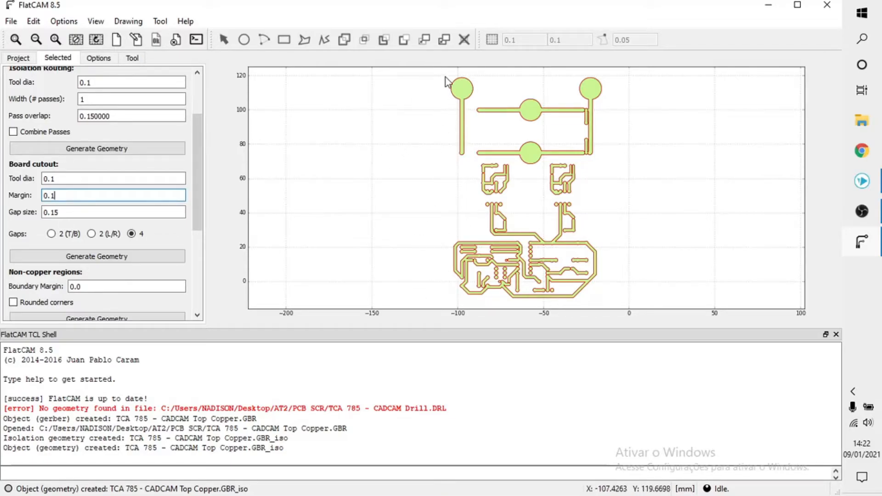
Step: Set the board cutout margin of the Top Copper Gerber object to 10
drag(72, 195, 32, 202)
key(BackSpace)
text(10)
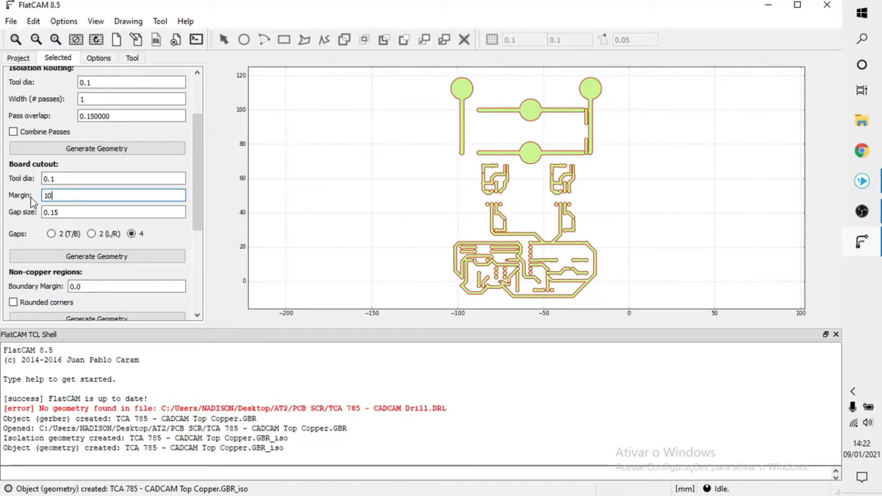
Step: Set the board cutout gap size to 5 and generate the cutout geometry with 4 gaps
drag(72, 212, 32, 216)
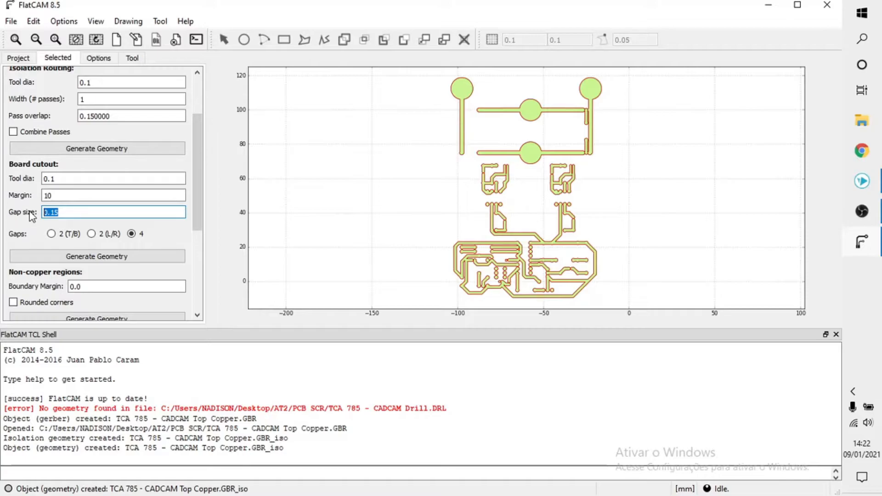
text(5)
click(81, 258)
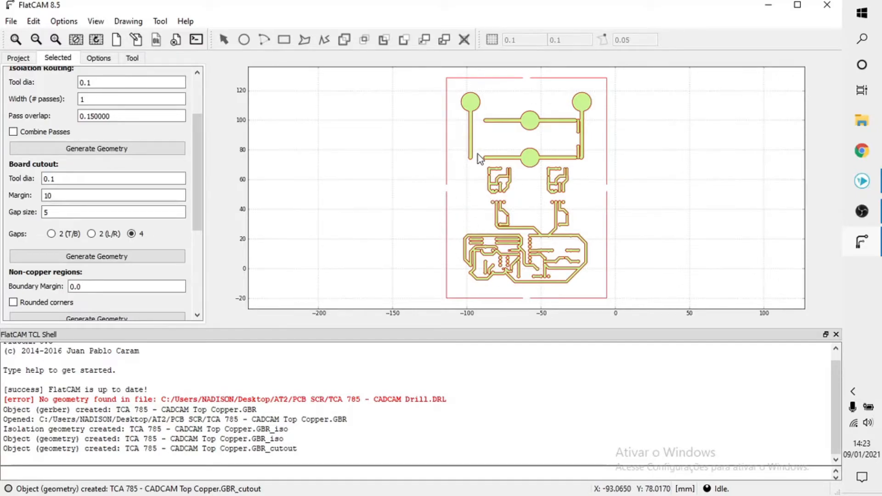
click(128, 256)
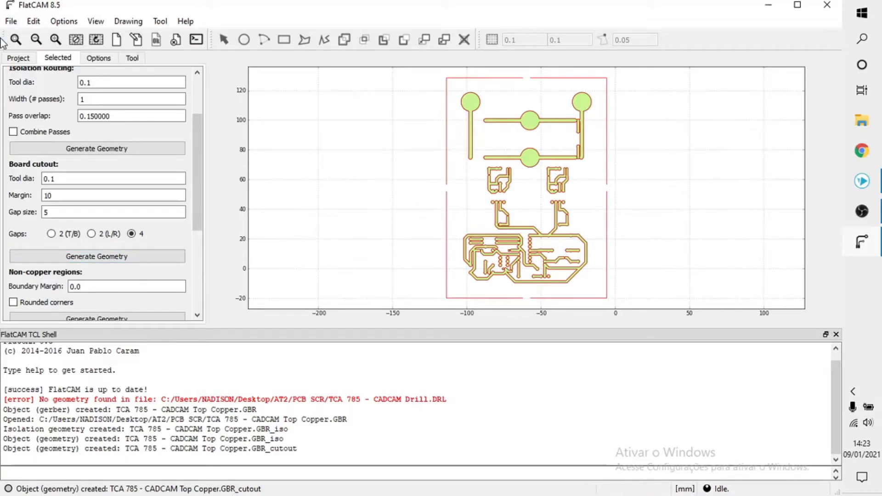
Step: Offset the Top Copper Gerber object by the vector (10.0, 10.0)
click(18, 58)
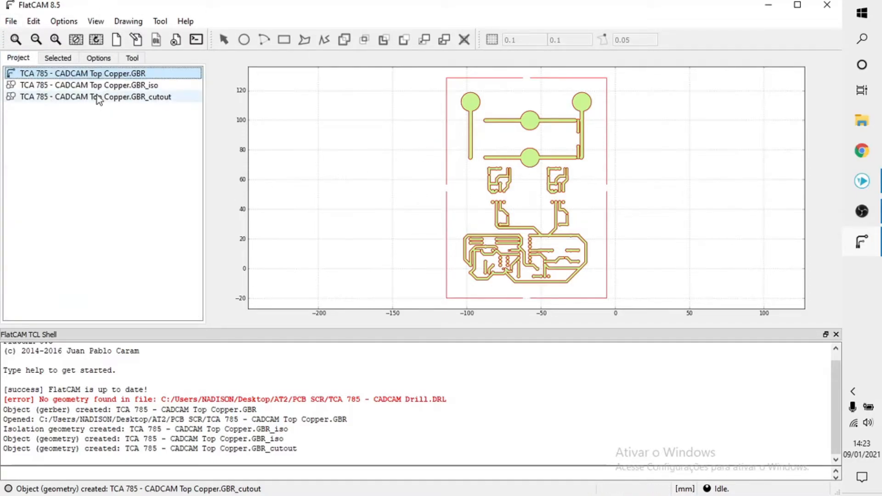
click(63, 61)
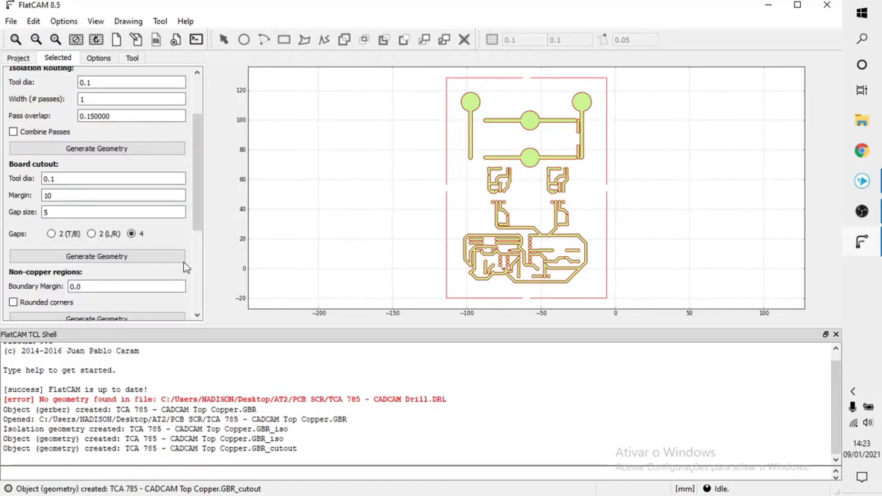
scroll(152, 236, down, 3)
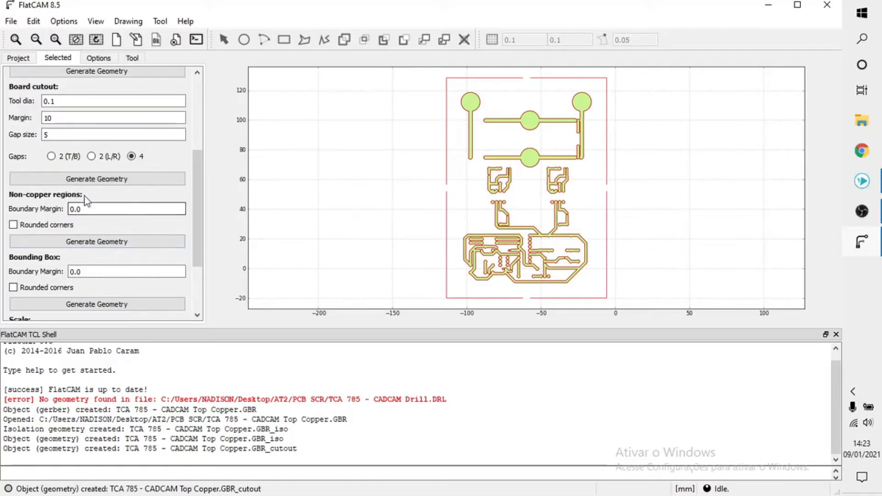
scroll(120, 209, down, 1)
scroll(119, 209, down, 1)
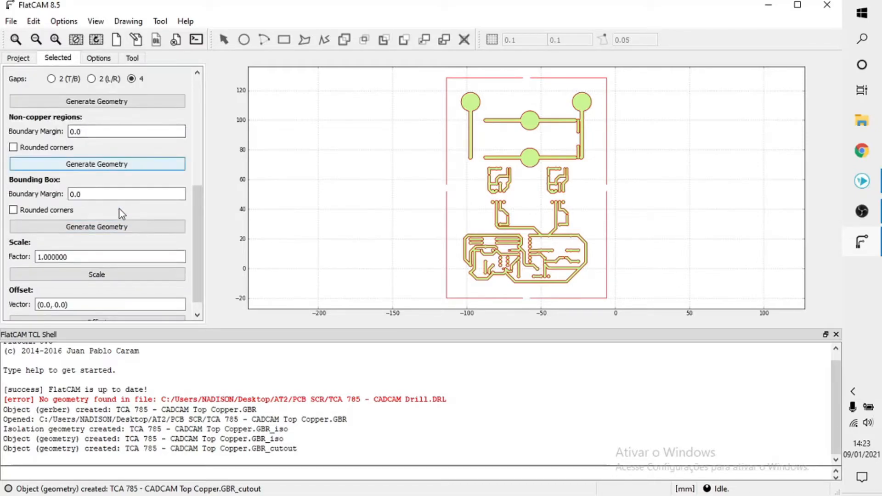
scroll(104, 164, down, 1)
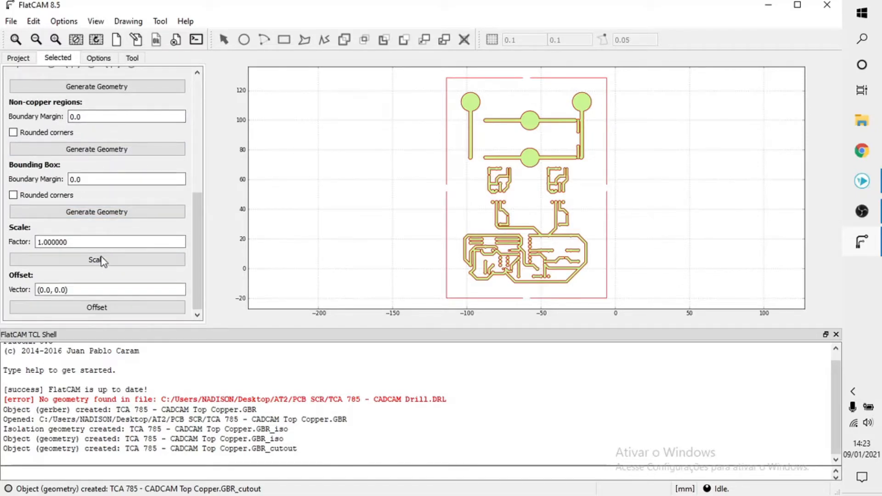
click(51, 290)
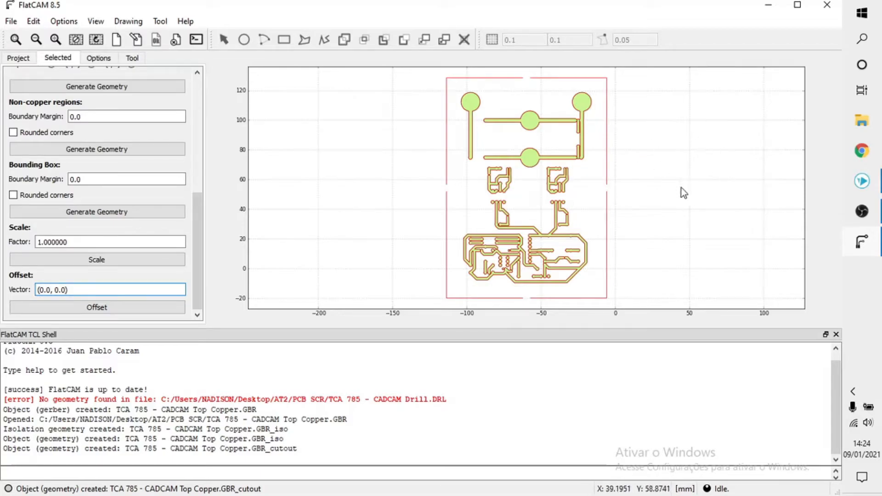
click(43, 290)
key(BackSpace)
text(10)
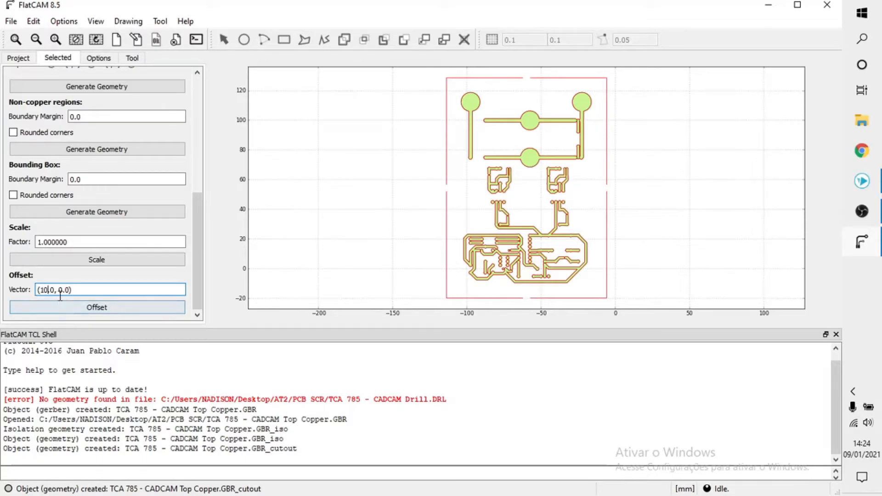
key(BackSpace)
text(10)
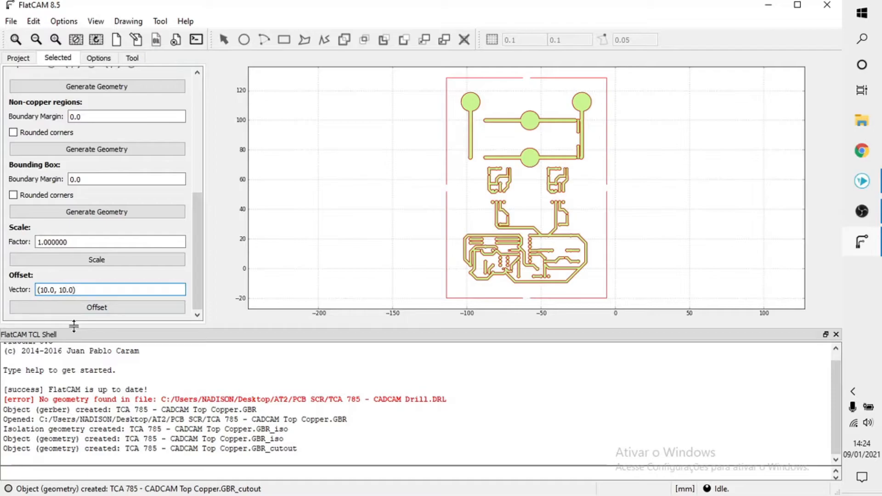
click(99, 308)
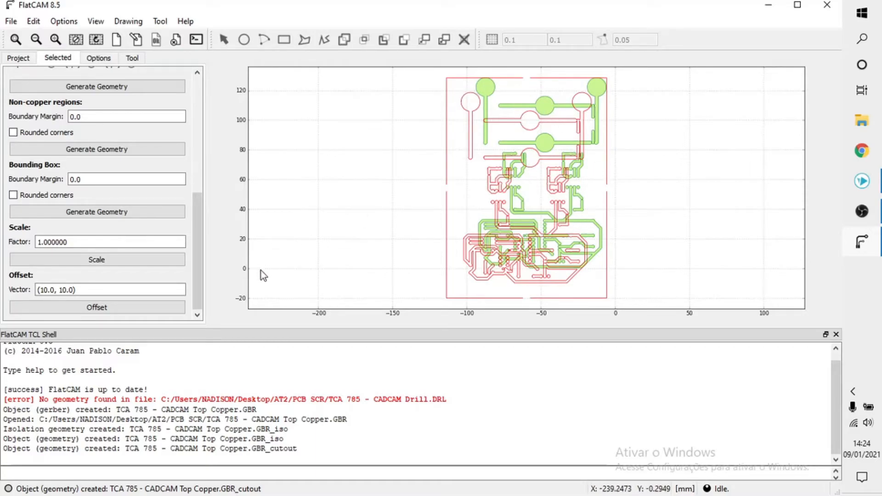
Step: Offset the Top Copper Gerber object back by the vector (-10.0, -10.0)
click(58, 291)
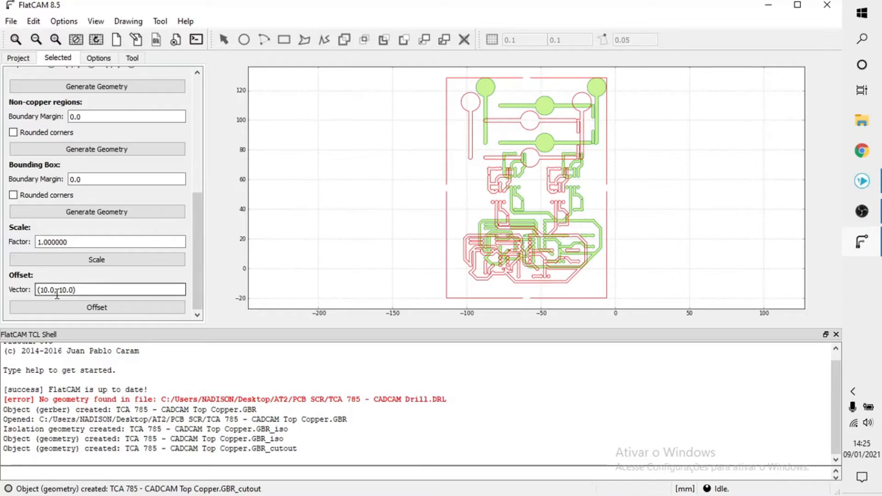
click(40, 290)
text(-)
click(62, 289)
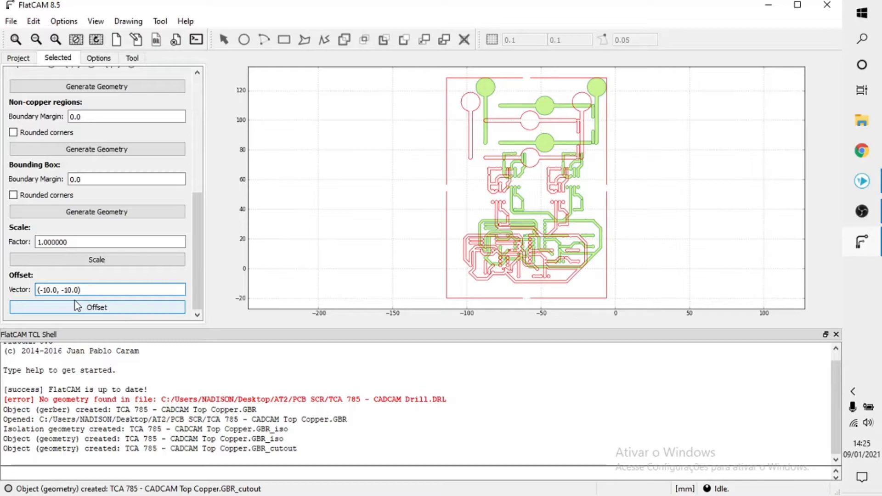
click(84, 309)
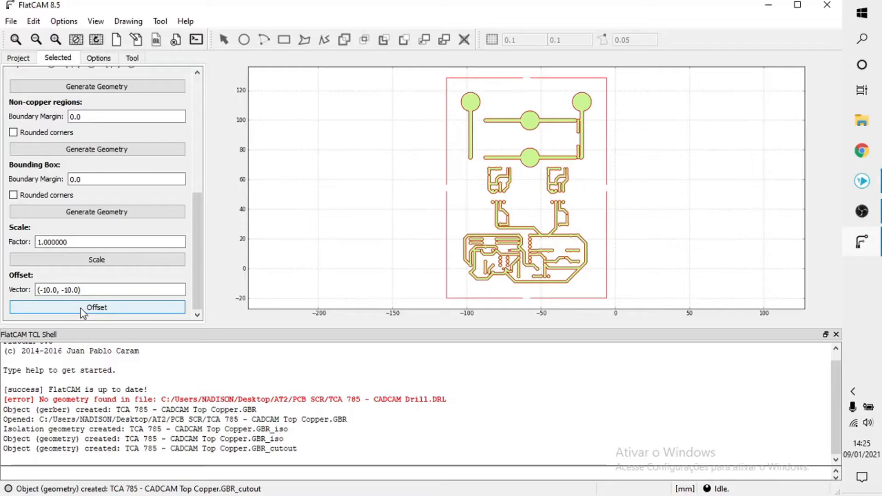
Step: Set the board cutout gap size to 10 and generate another cutout geometry with 4 gaps
scroll(114, 272, up, 5)
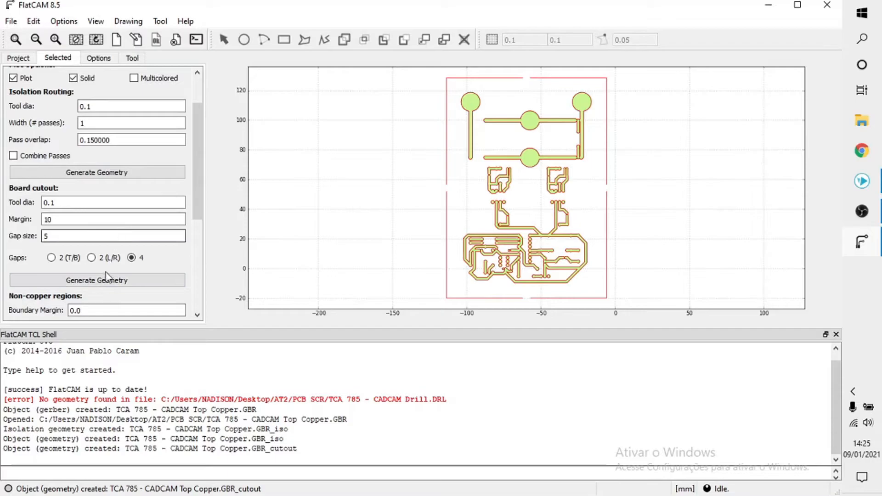
scroll(146, 202, up, 2)
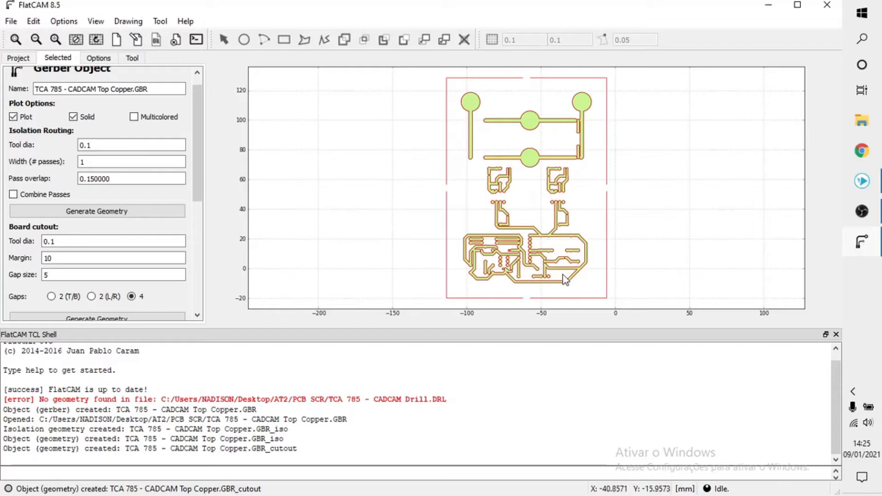
scroll(97, 194, up, 1)
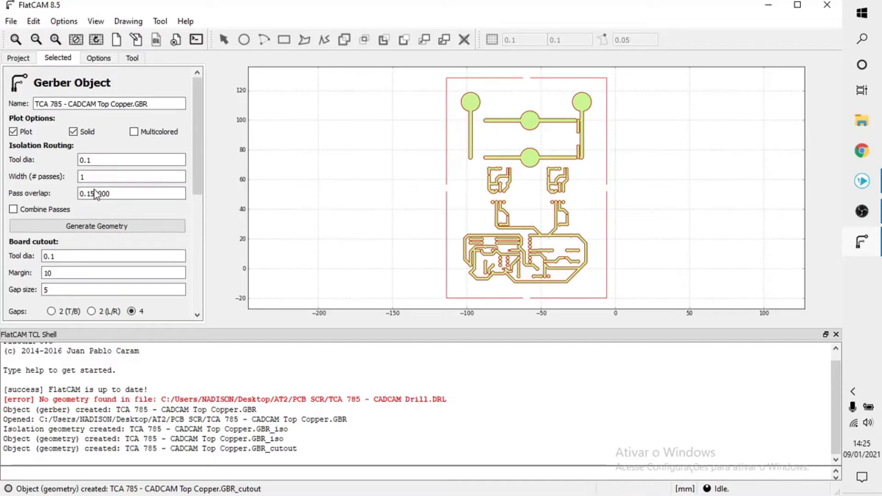
scroll(97, 193, down, 5)
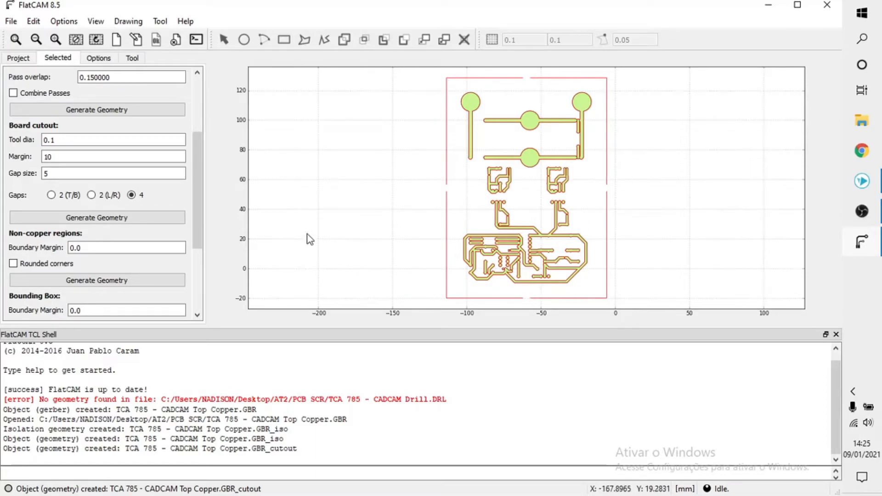
scroll(122, 288, down, 3)
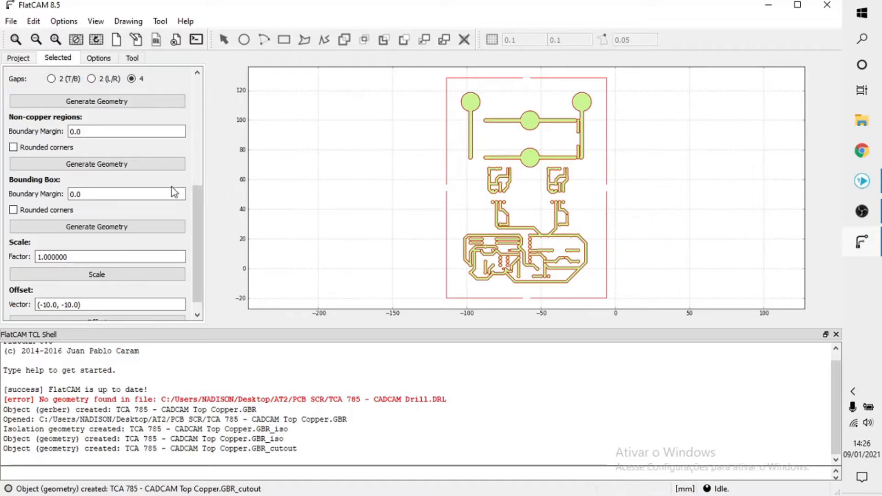
scroll(108, 204, up, 3)
double_click(46, 135)
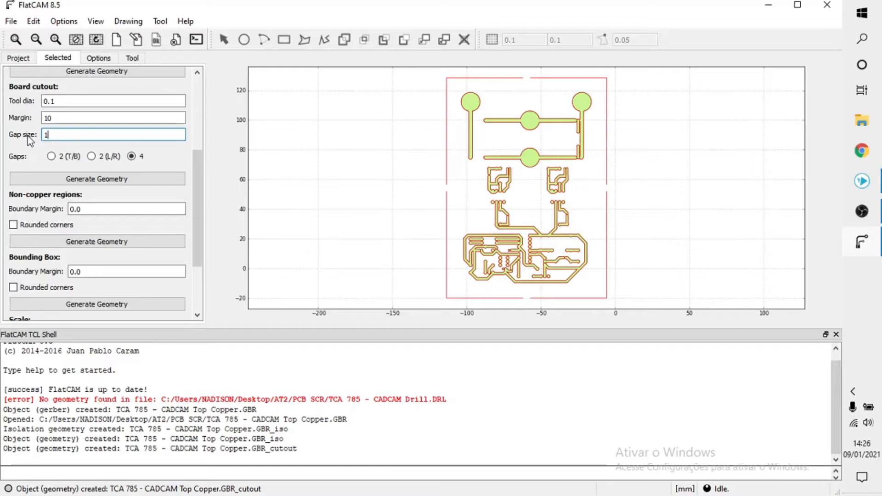
scroll(92, 193, up, 4)
scroll(133, 258, down, 1)
click(133, 295)
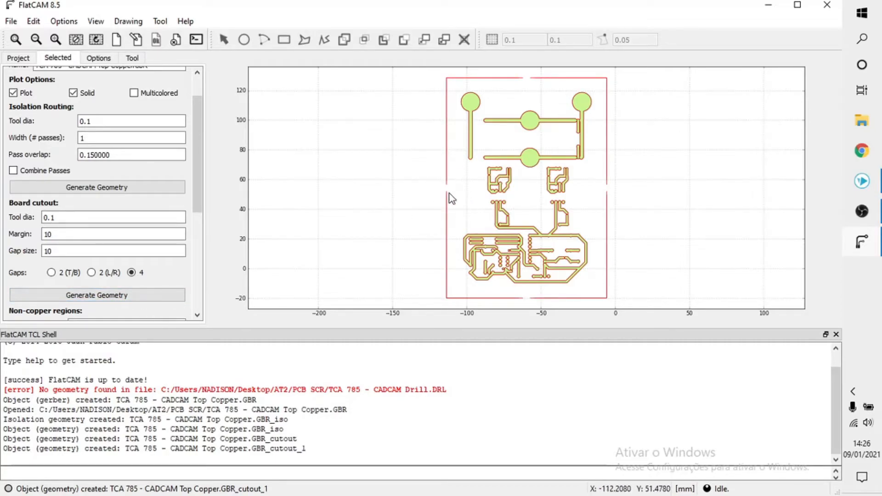
Step: Delete both board cutout geometries and the isolation geometry from the project, keeping only the Top Copper Gerber object
click(19, 59)
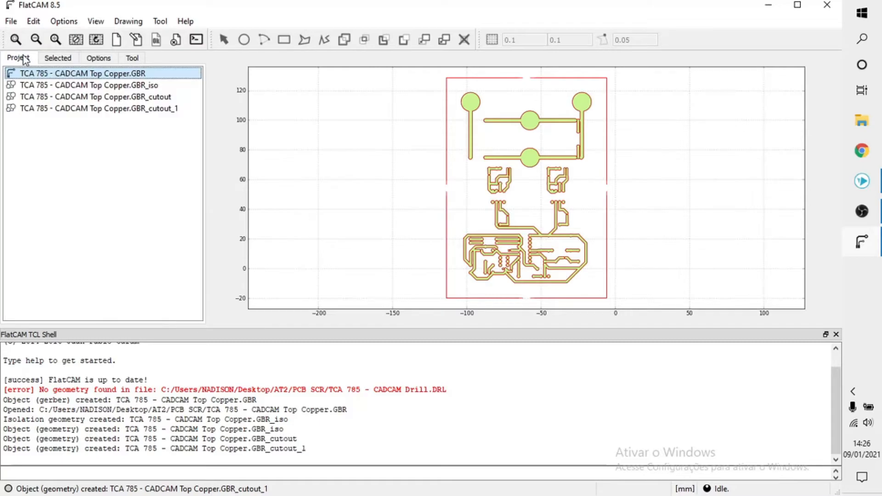
click(136, 100)
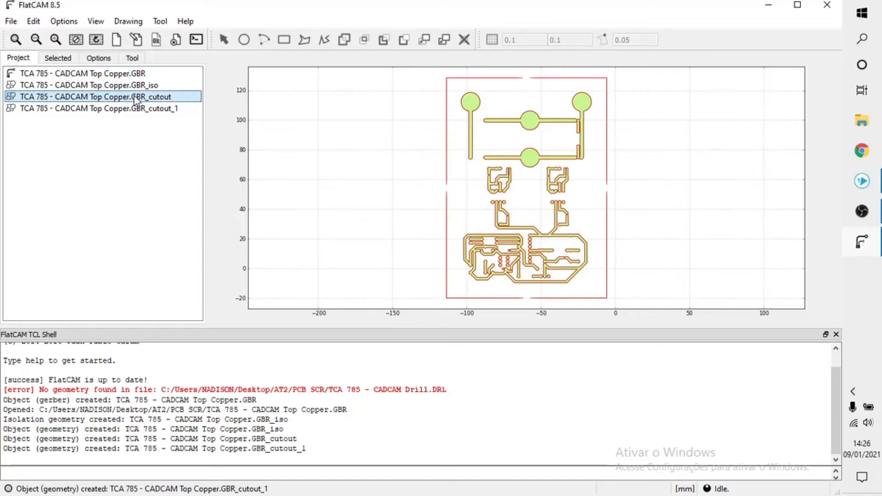
key(Delete)
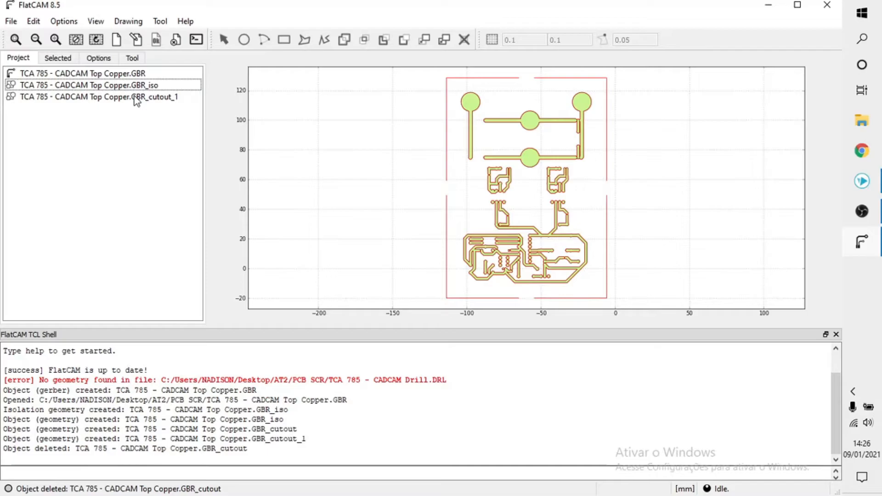
click(141, 99)
key(Delete)
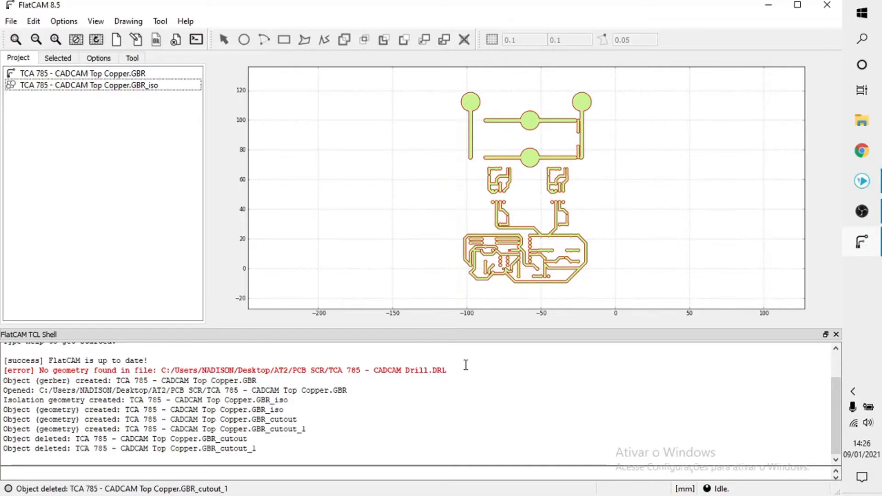
click(161, 87)
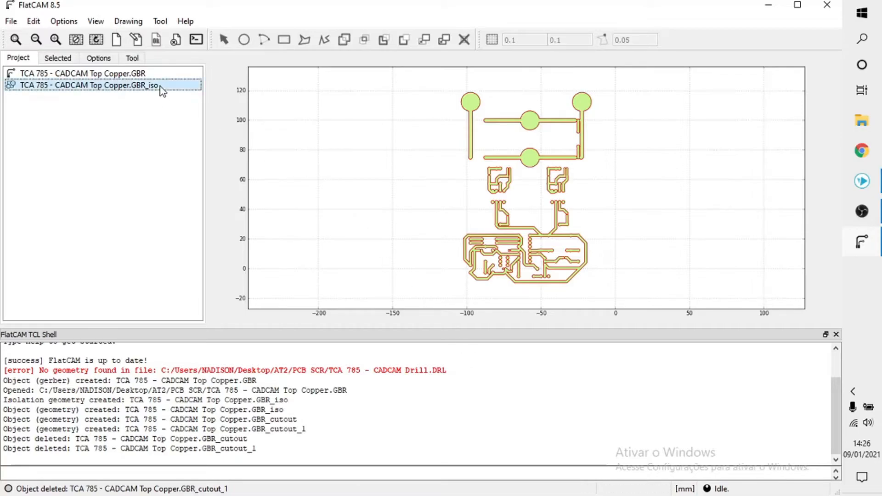
key(Delete)
Step: Regenerate the isolation routing geometry and the 4-gap board cutout geometry from the Top Copper Gerber object
double_click(133, 73)
click(133, 230)
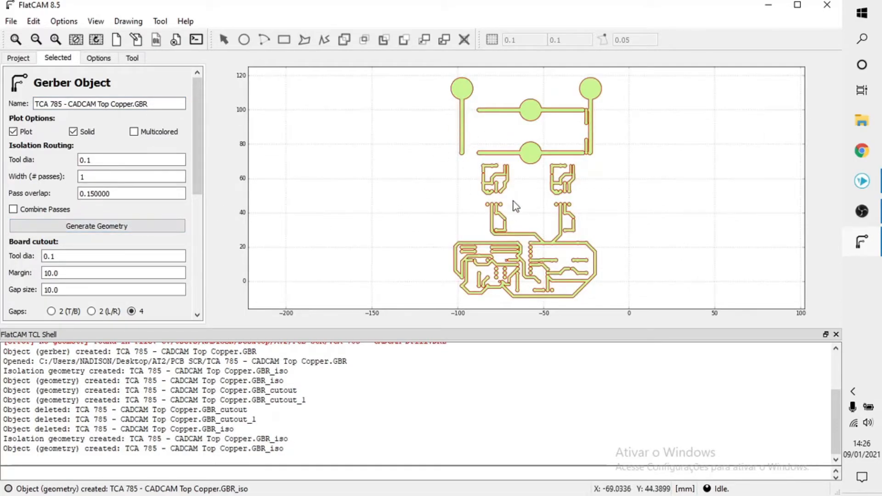
scroll(106, 231, down, 3)
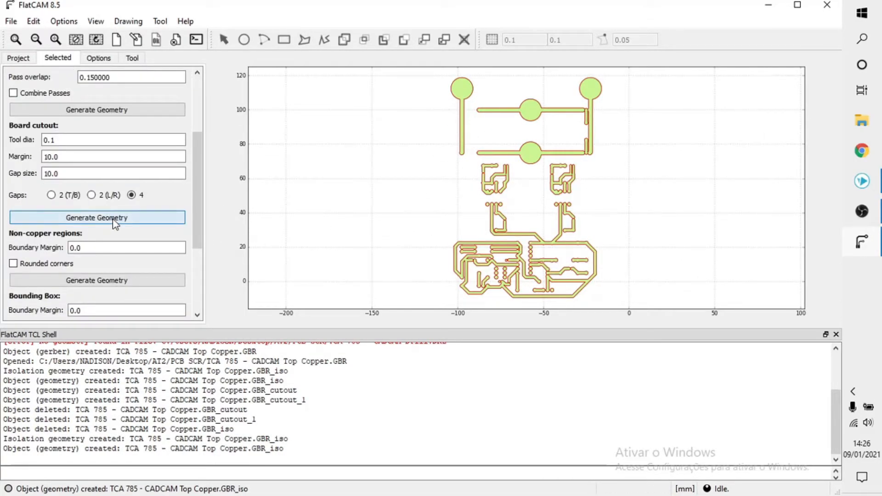
click(115, 222)
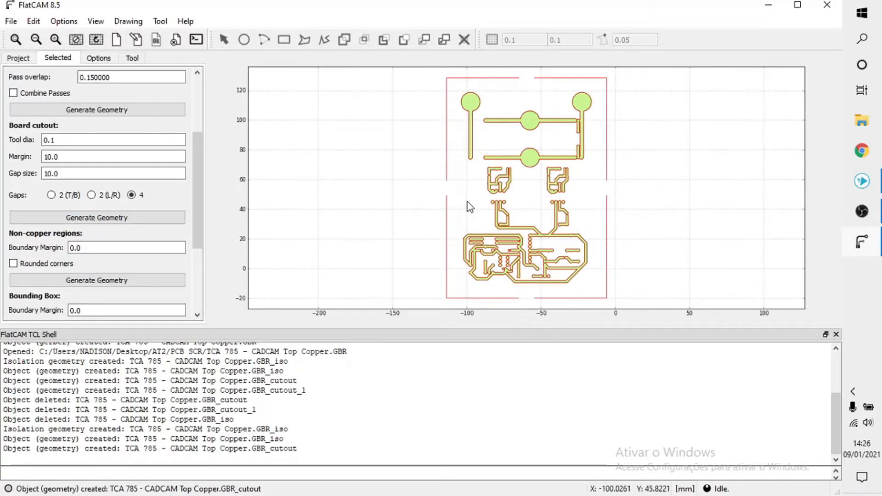
Step: Set the CNC job Cut Z of the top copper isolation geometry object to -0.01
click(17, 57)
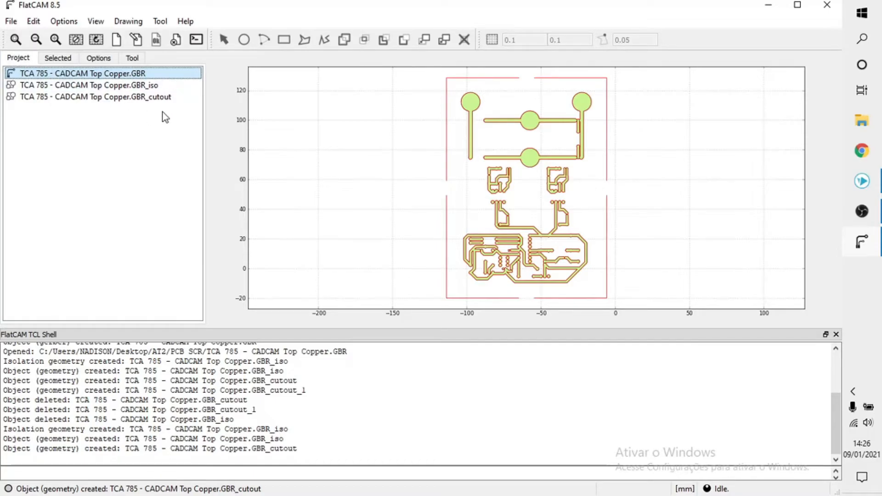
double_click(167, 85)
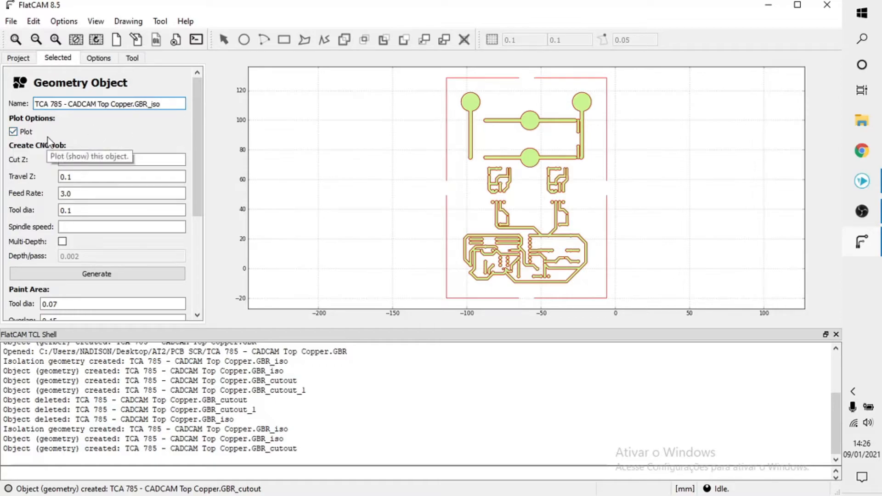
click(102, 159)
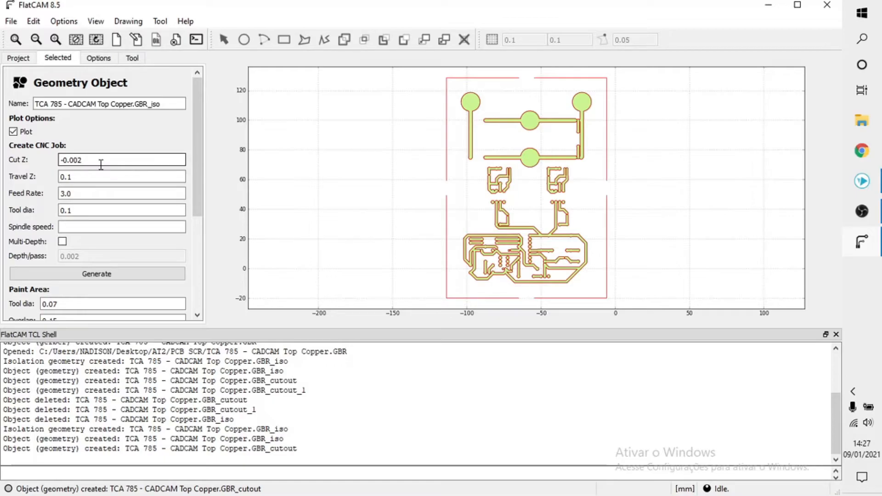
click(63, 160)
click(92, 160)
key(BackSpace)
key(BackSpace)
text(0)
text(5)
key(BackSpace)
key(BackSpace)
text(1)
key(BackSpace)
text(05)
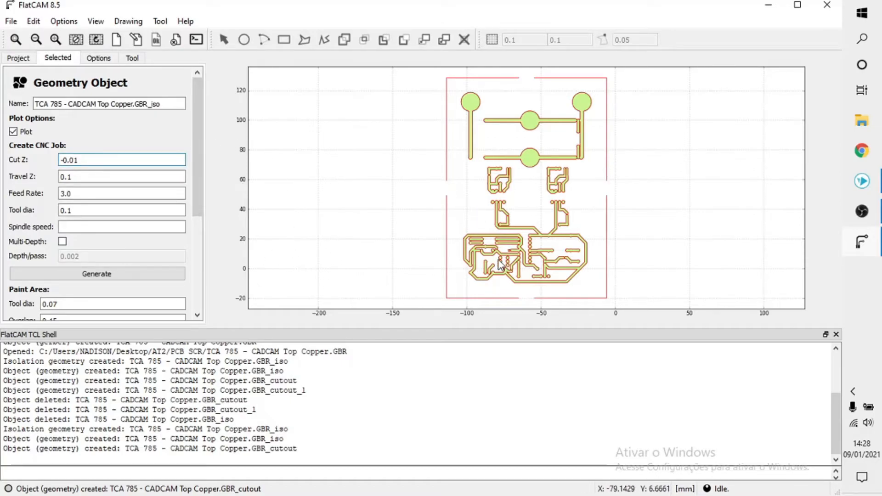
Step: Set the Travel Z of the top copper isolation geometry's CNC job to 2
double_click(69, 177)
click(98, 182)
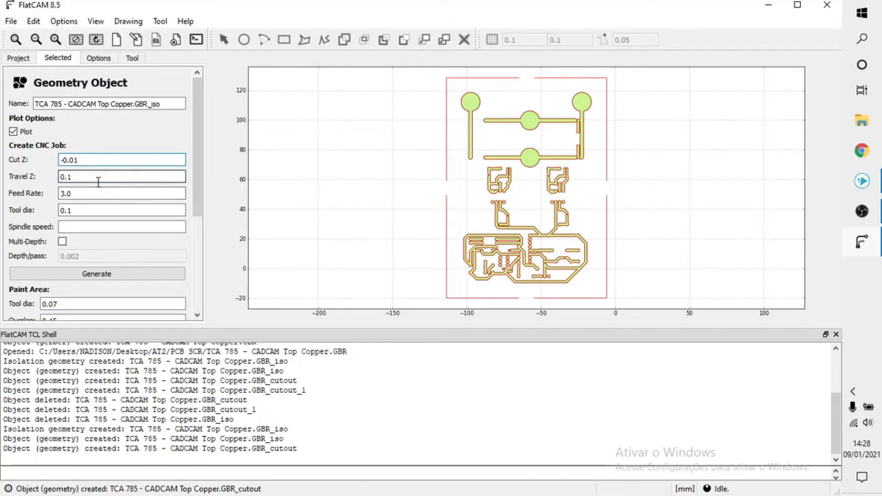
key(BackSpace)
key(BackSpace)
key(BackSpace)
text(2)
Step: Set the feed rate of the isolation geometry's CNC job to 30
click(92, 195)
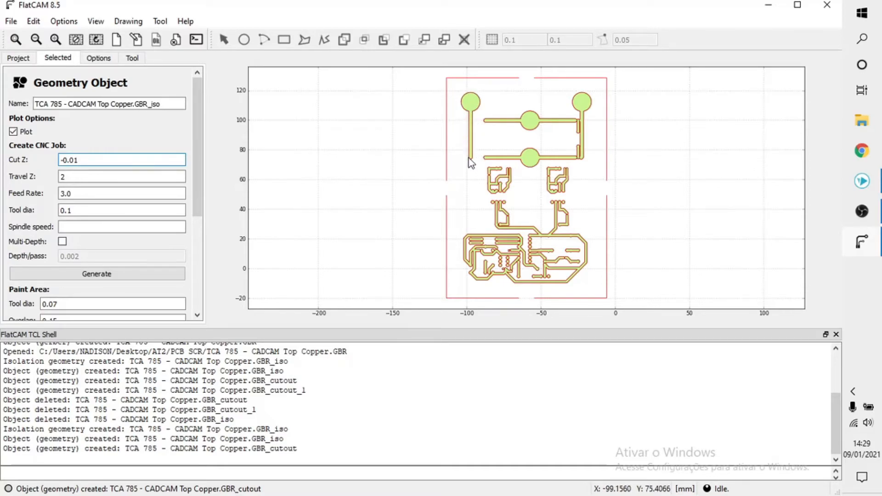
click(92, 191)
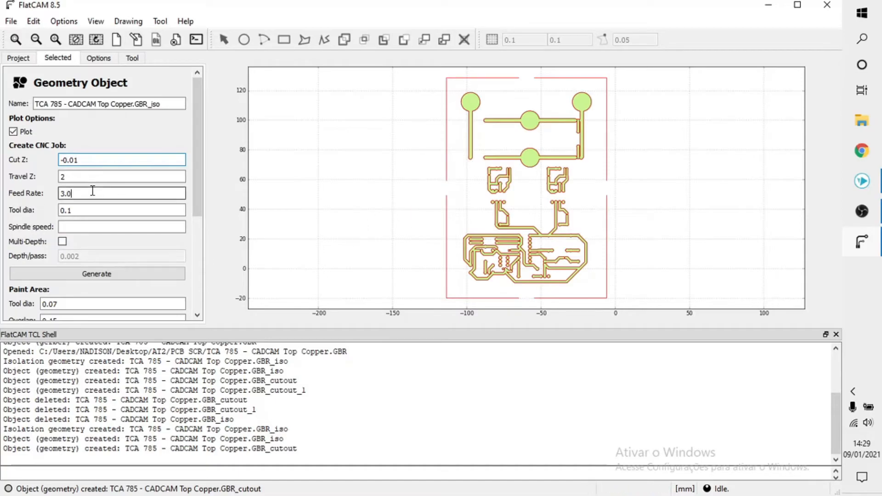
key(BackSpace)
key(BackSpace)
key(BackSpace)
text(10)
key(BackSpace)
key(BackSpace)
text(30)
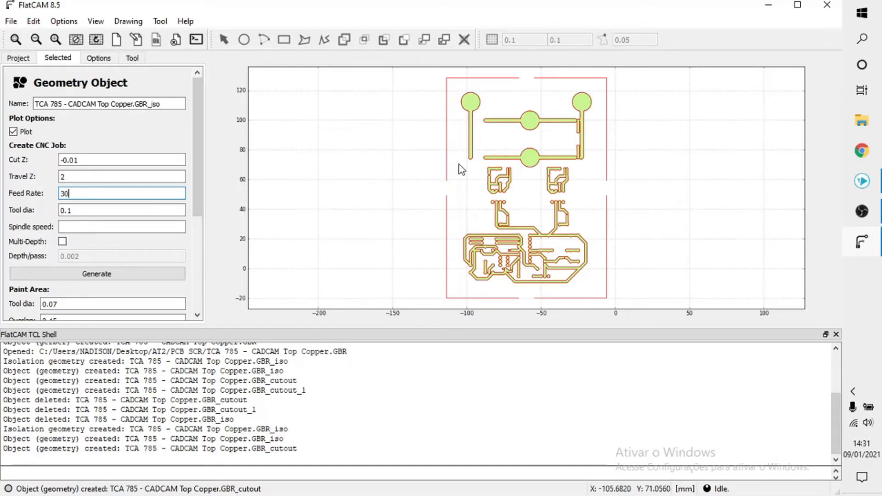
Step: Generate a CNC job from the top copper isolation geometry with the current cutting parameters
click(86, 214)
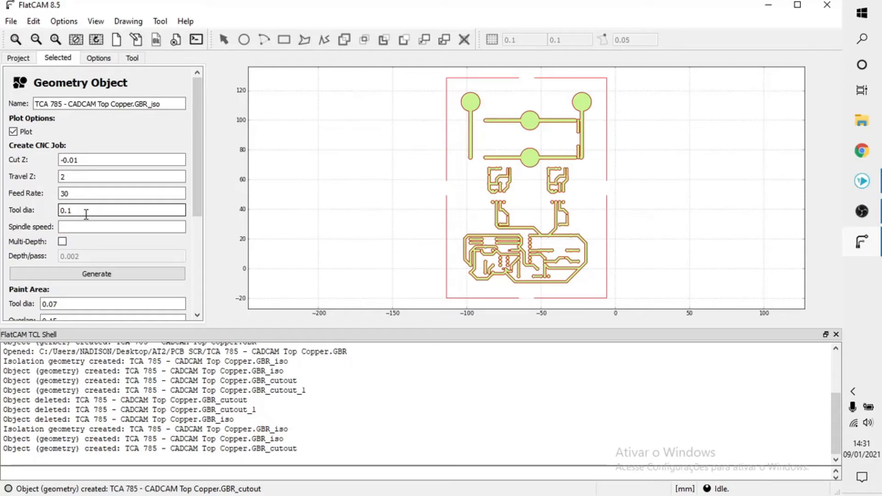
scroll(128, 206, down, 1)
scroll(127, 206, down, 2)
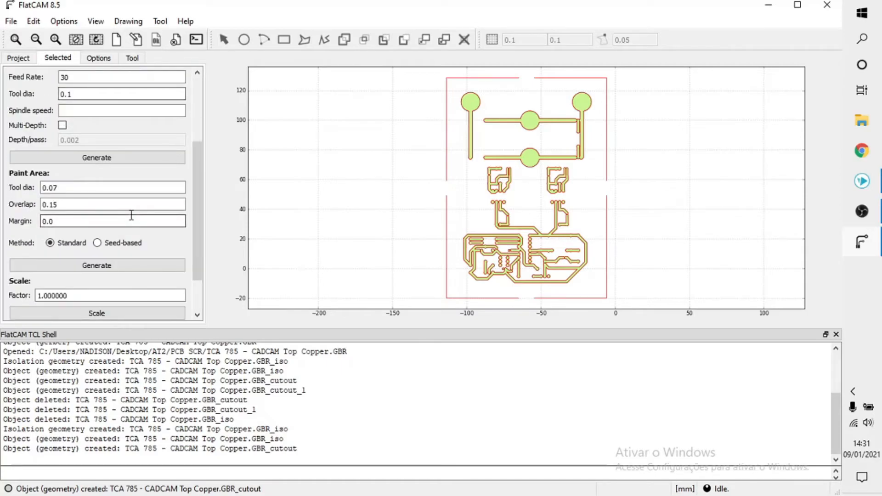
click(106, 155)
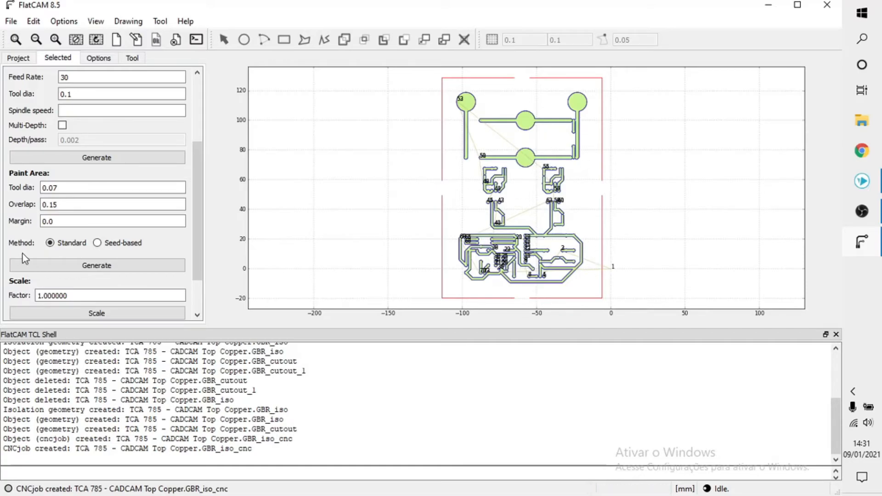
Step: Set the isolation geometry's feed rate to 15 and generate another CNC job from it
scroll(126, 265, down, 2)
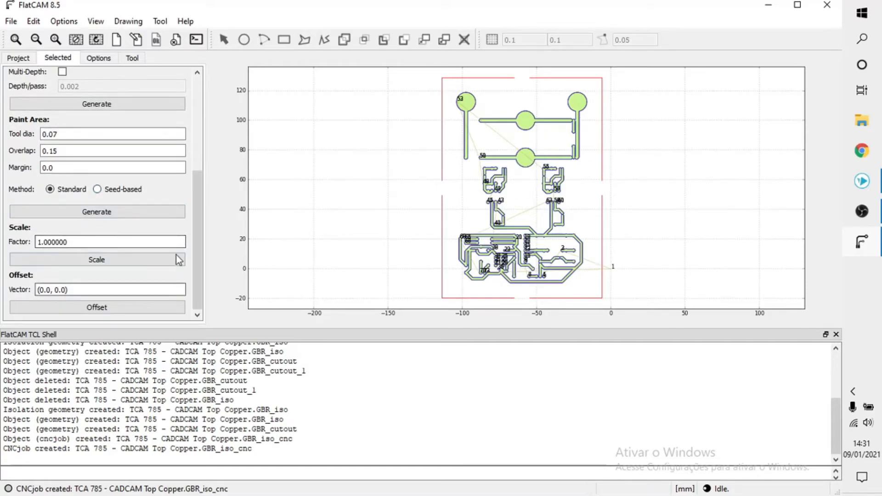
scroll(126, 214, up, 4)
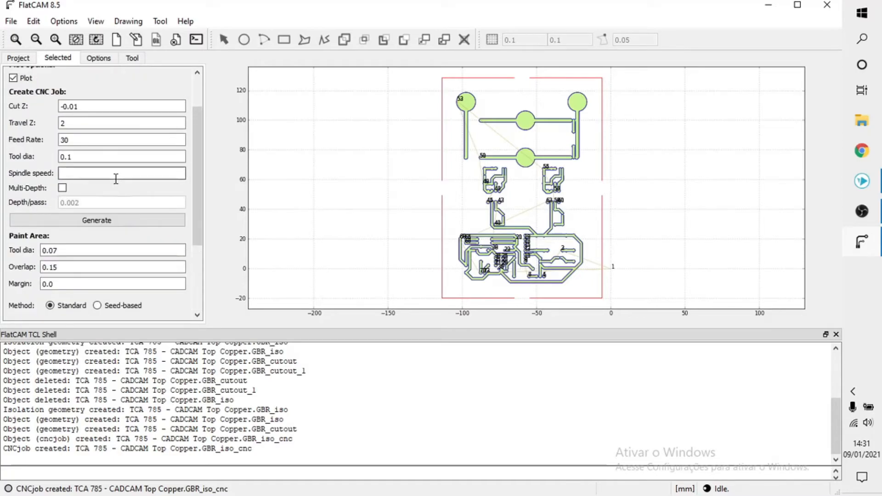
scroll(116, 179, up, 1)
scroll(116, 178, up, 1)
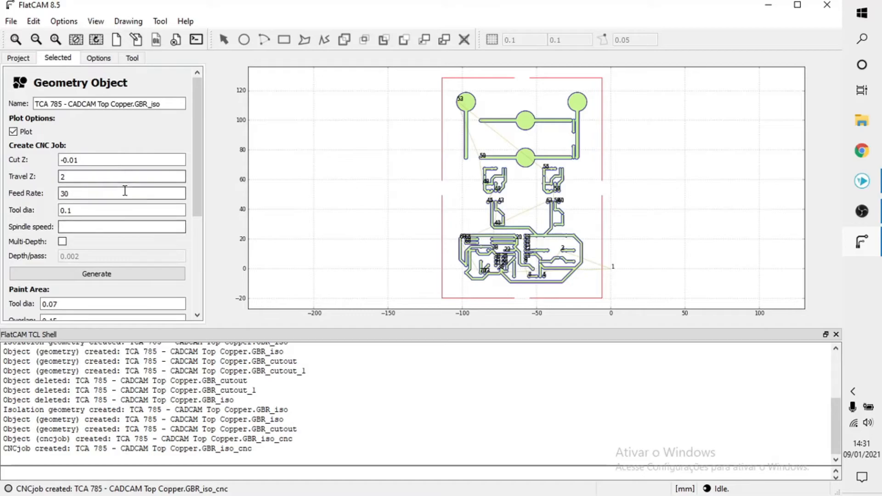
click(83, 199)
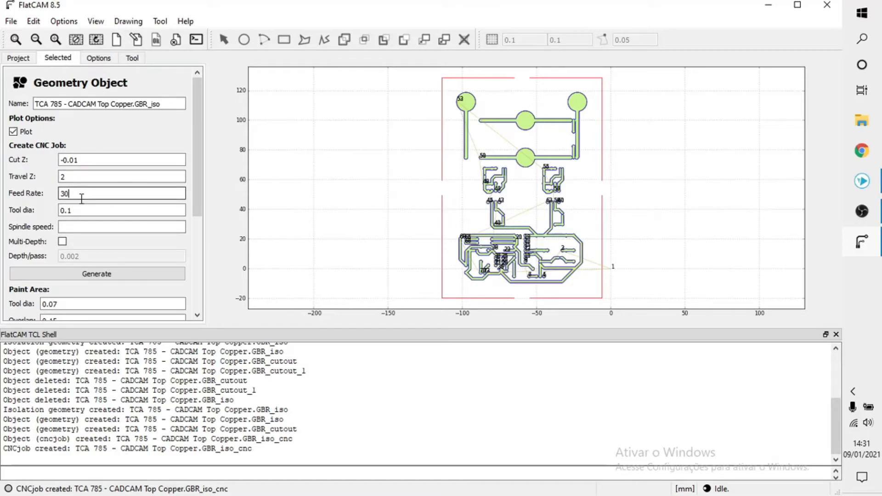
key(BackSpace)
key(BackSpace)
text(15)
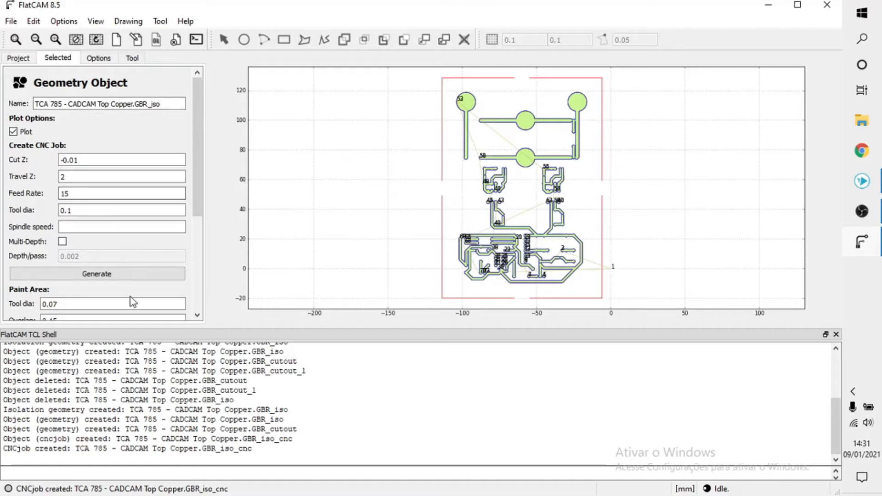
click(101, 276)
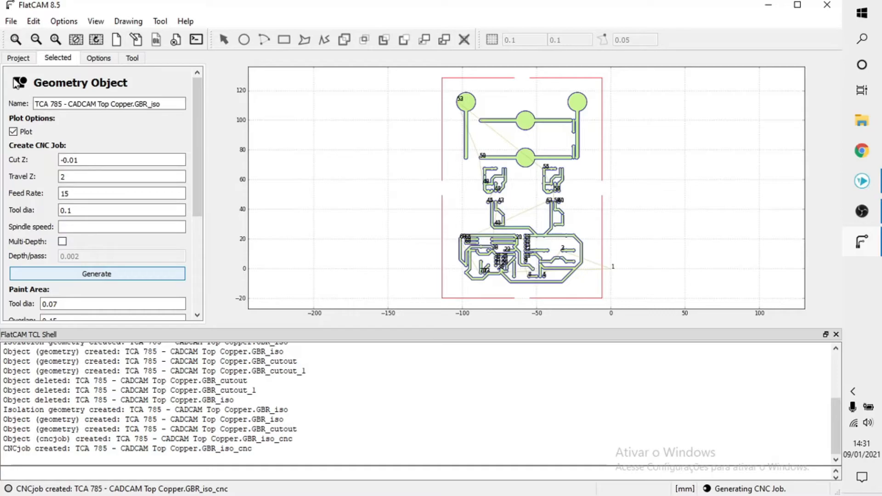
Step: Delete the earlier isolation CNC job, TCA 785 - CADCAM Top Copper.GBR_iso_cnc, from the project
click(23, 60)
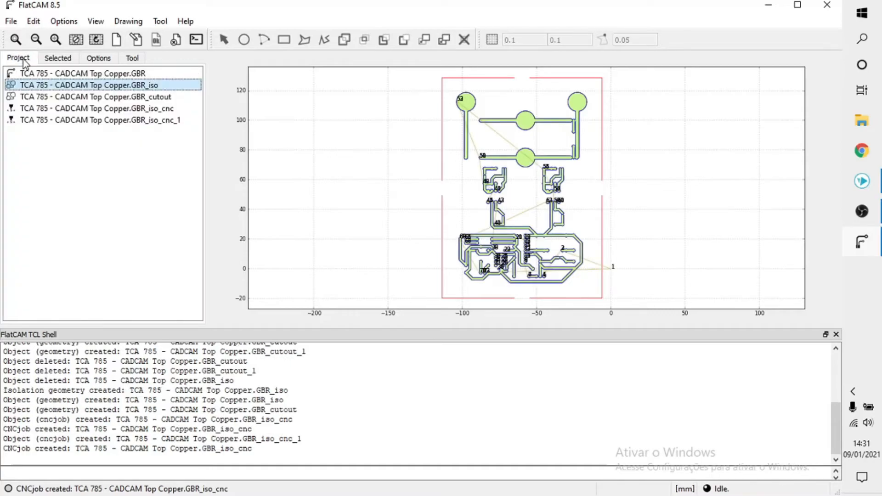
click(92, 109)
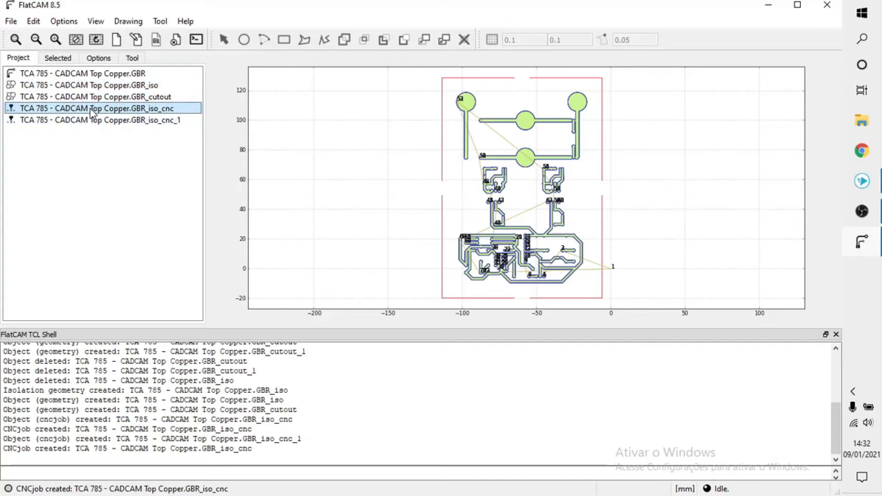
key(Delete)
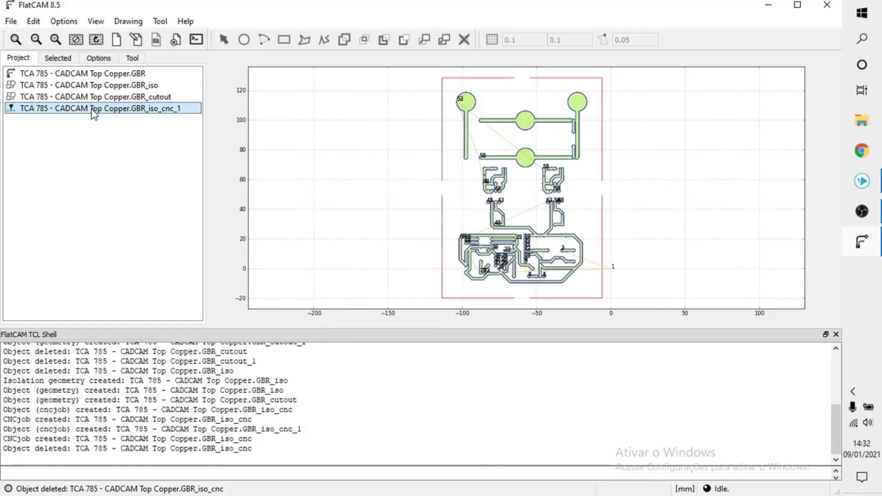
Step: Export the G-code of the remaining isolation CNC job to the desktop as cnc1
double_click(94, 111)
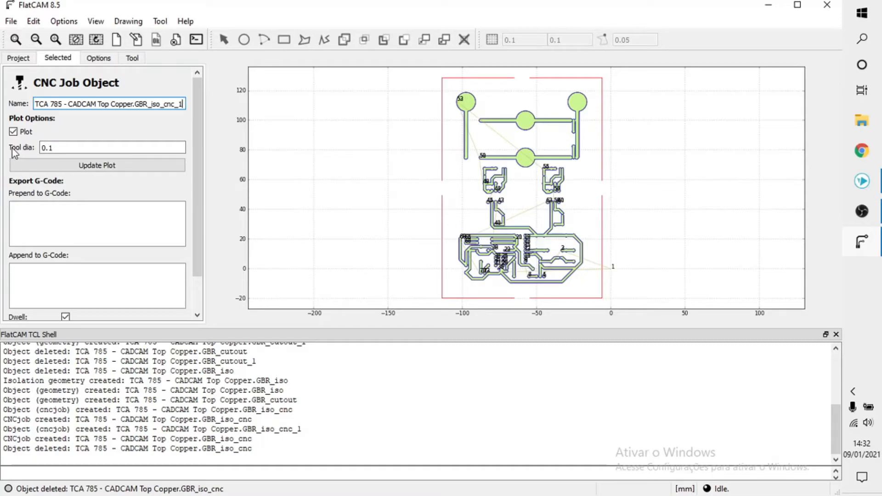
click(50, 147)
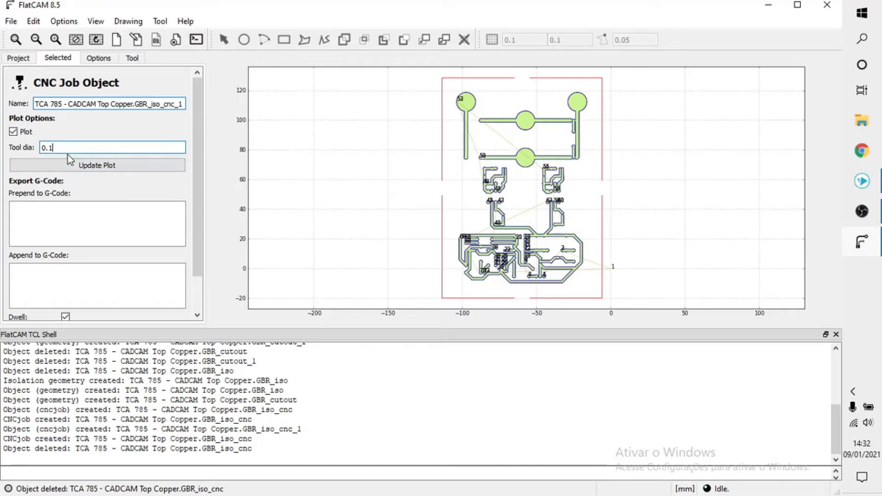
scroll(102, 179, down, 3)
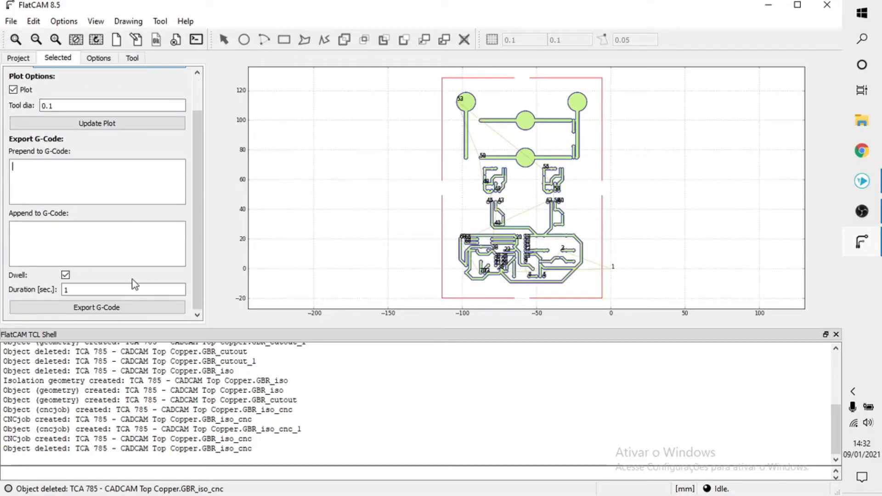
click(109, 311)
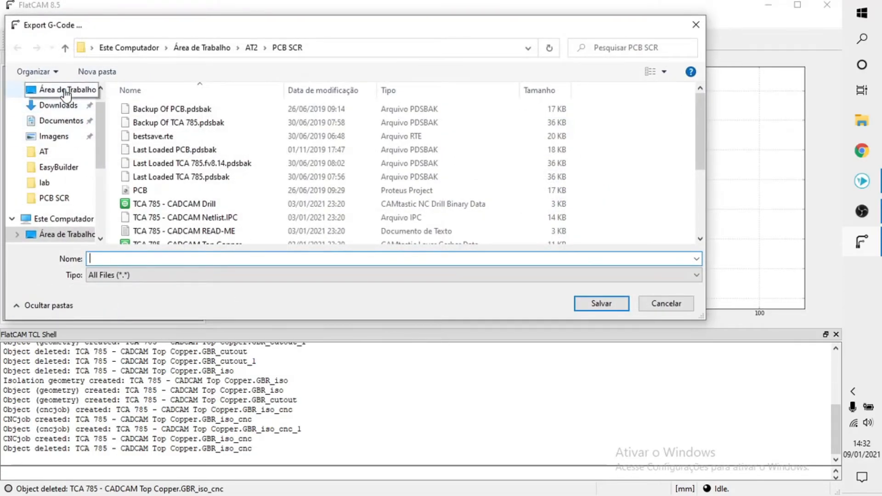
click(65, 94)
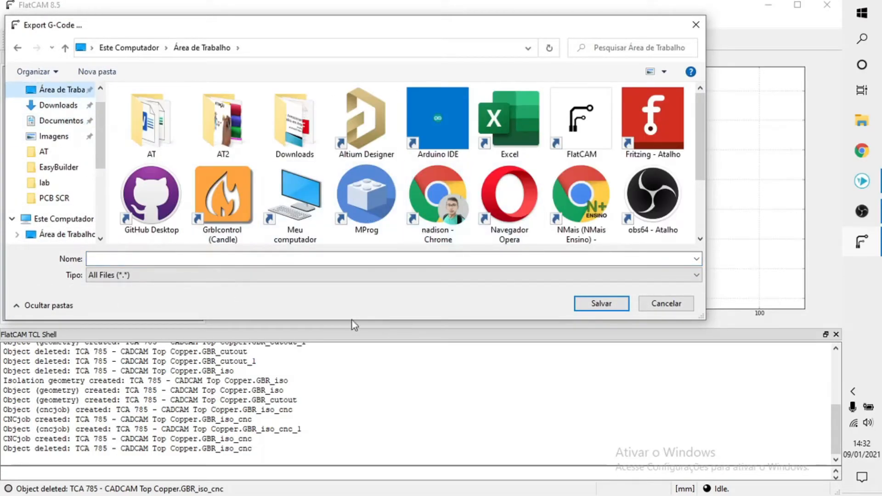
click(187, 258)
text(c)
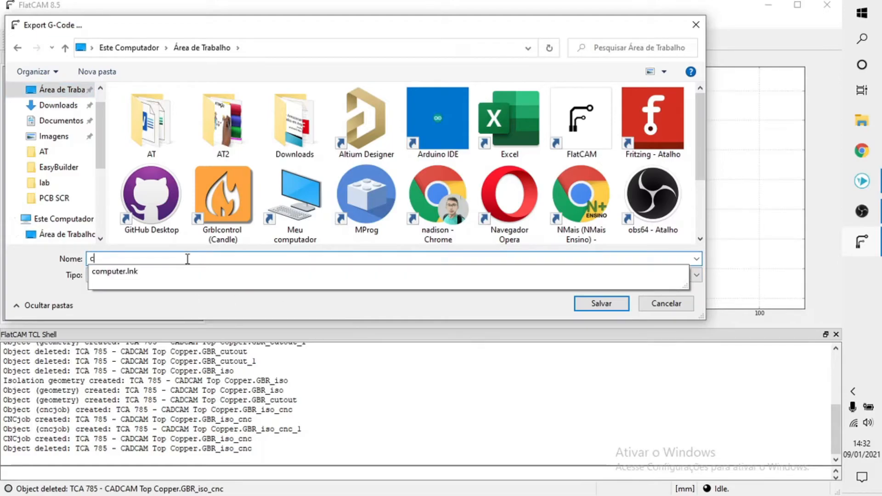
text(nc1)
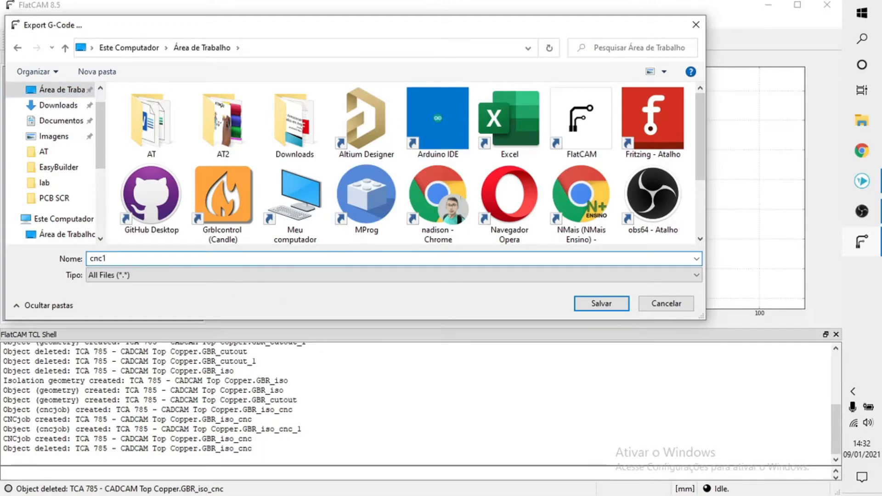
click(596, 302)
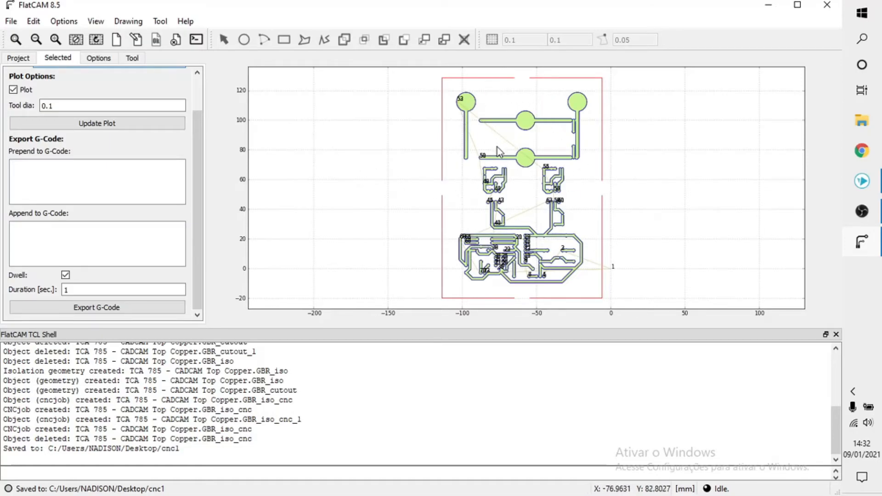
Step: Open the board cutout geometry object and set its CNC job Cut Z to -1.8
click(18, 58)
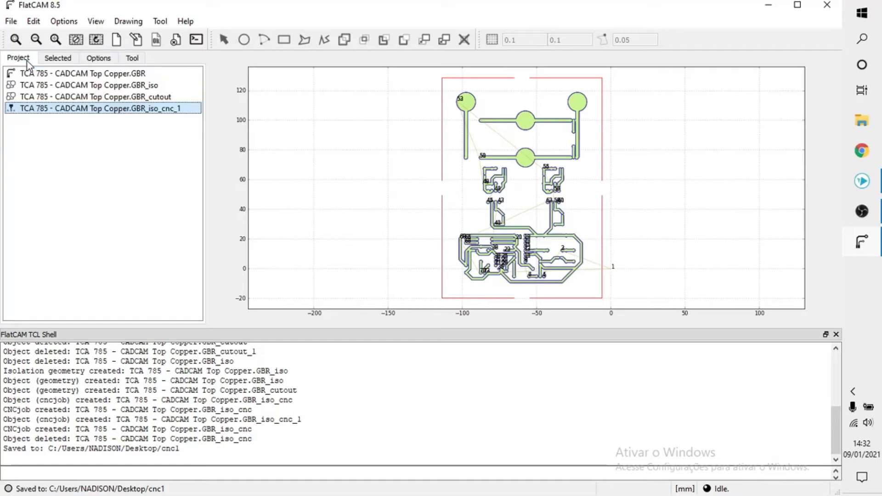
click(82, 97)
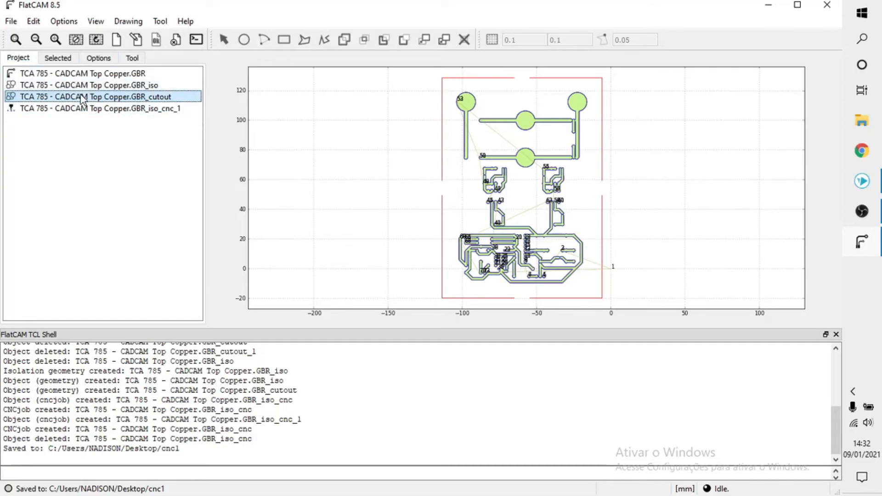
double_click(82, 98)
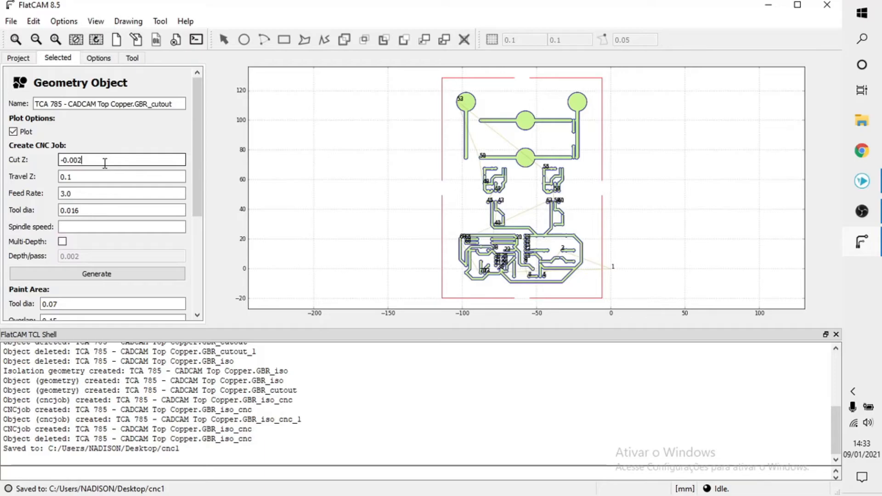
key(BackSpace)
key(BackSpace)
key(BackSpace)
text(1)
key(BackSpace)
key(BackSpace)
key(BackSpace)
text(1)
key(BackSpace)
key(BackSpace)
text(.7)
key(BackSpace)
text(8)
Step: Set the cutout geometry's Travel Z to 2 and its feed rate to 10
click(101, 177)
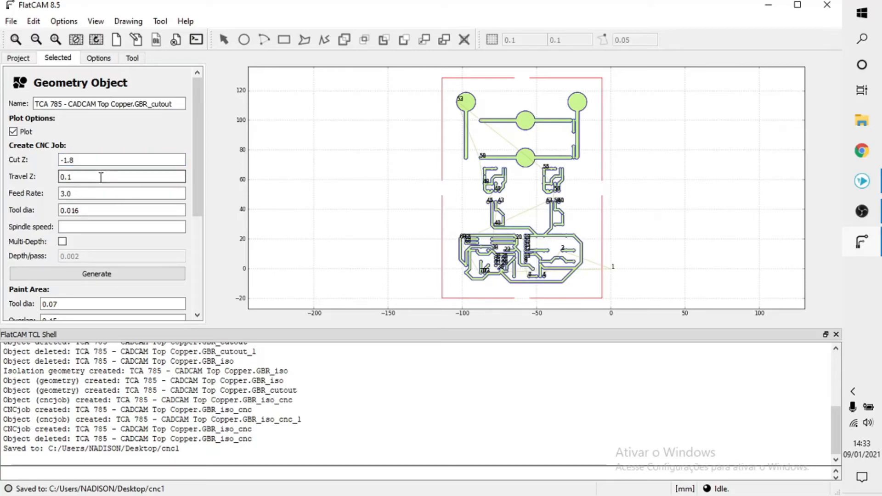
key(BackSpace)
key(BackSpace)
key(BackSpace)
text(2)
click(104, 190)
key(BackSpace)
key(BackSpace)
key(BackSpace)
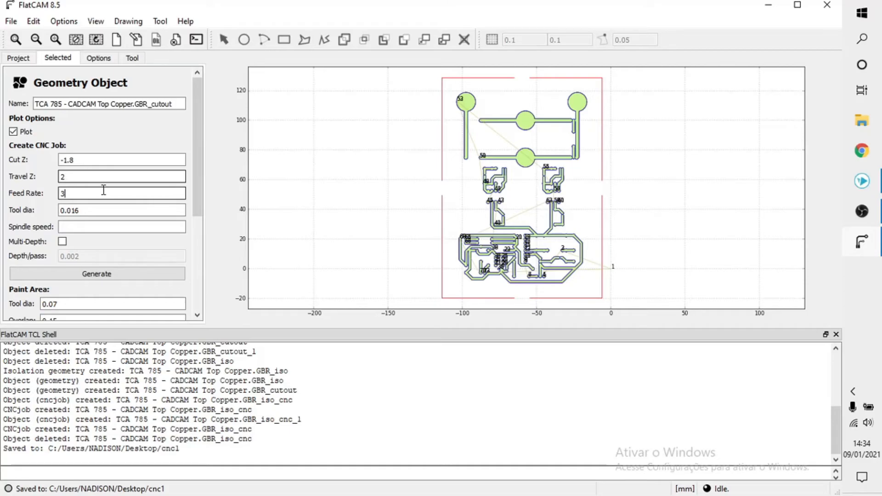
text(10)
Step: Set the cutout geometry's CNC tool diameter to 0.1 and generate its CNC job
click(91, 211)
key(BackSpace)
key(BackSpace)
key(BackSpace)
text(1)
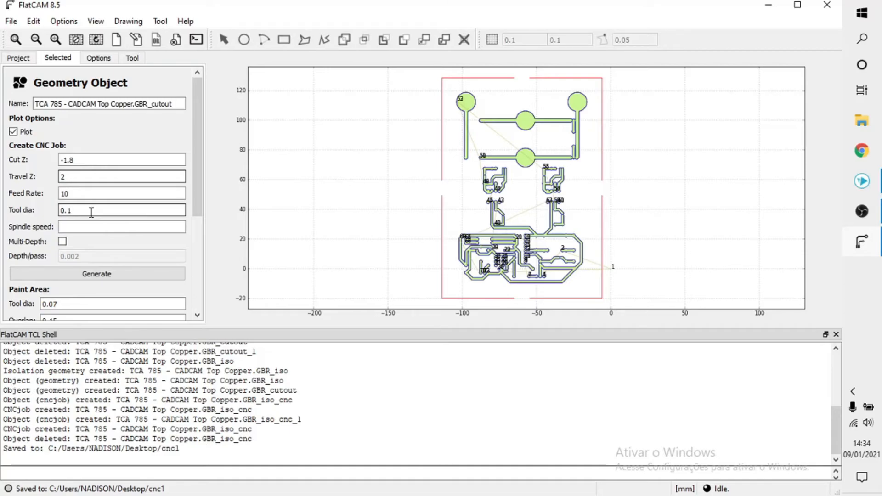
click(112, 275)
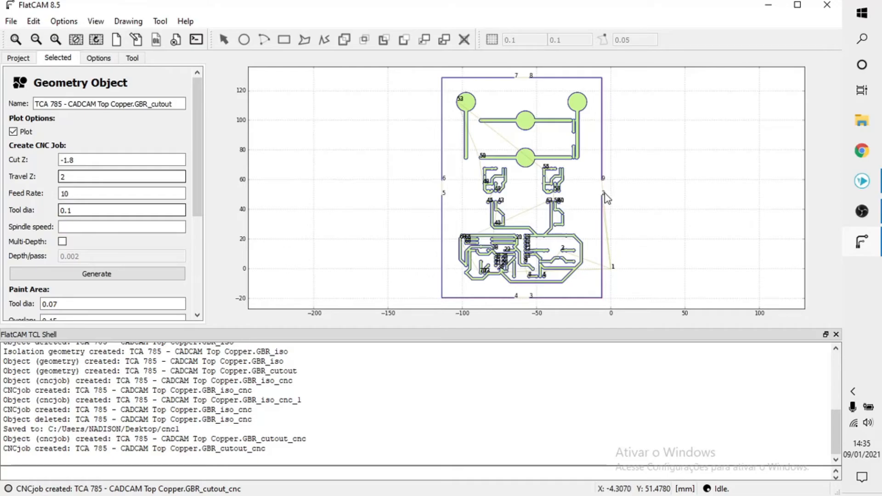
scroll(143, 184, down, 3)
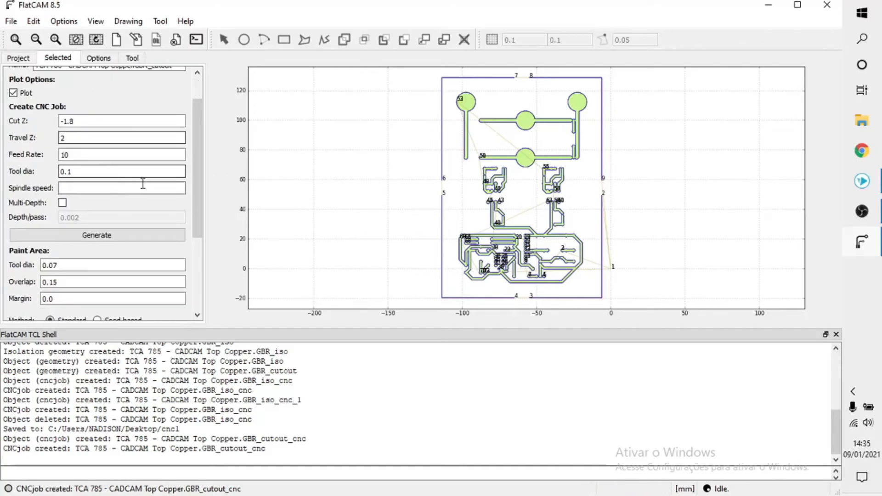
scroll(115, 213, down, 3)
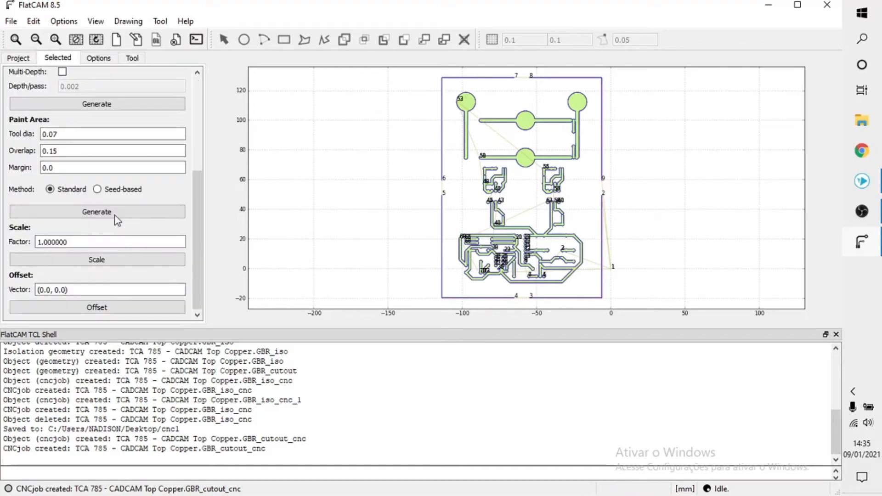
scroll(116, 224, up, 6)
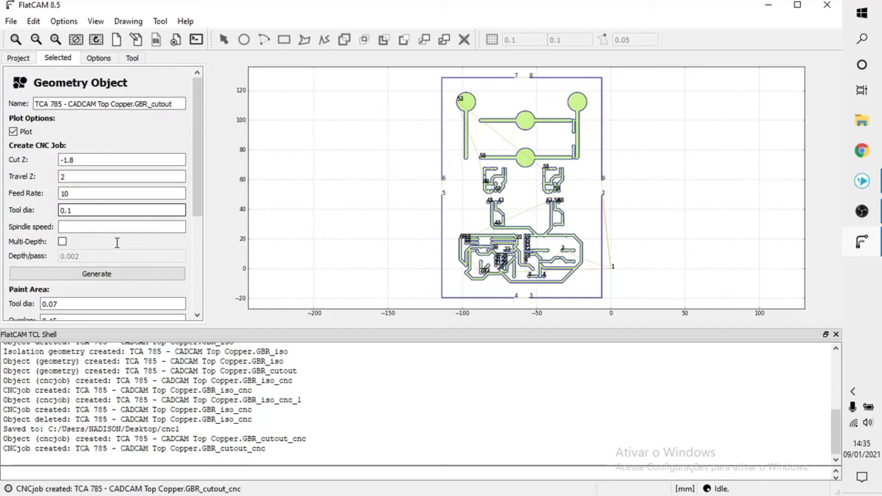
click(19, 58)
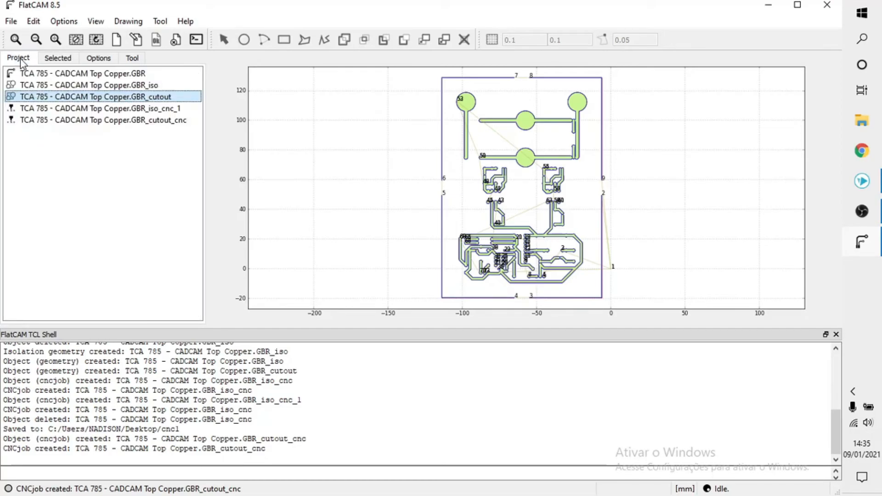
Step: Export the G-code of the board cutout CNC job to the desktop as cnc2
double_click(85, 121)
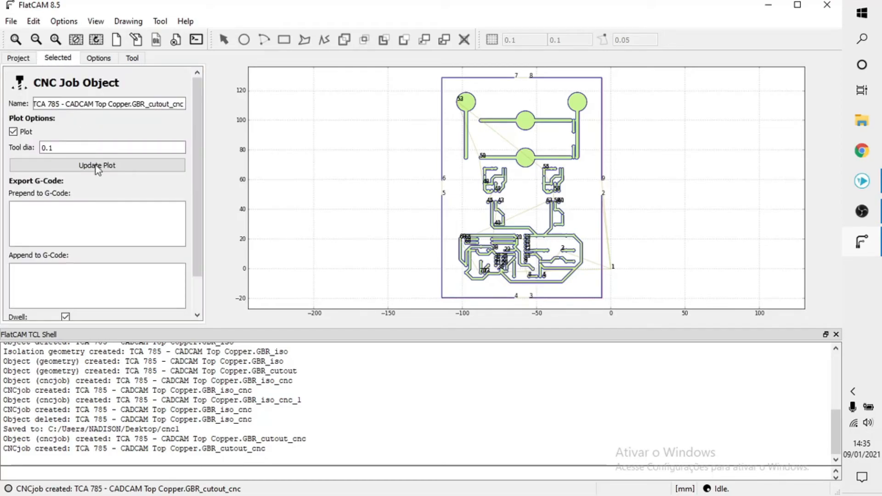
click(65, 147)
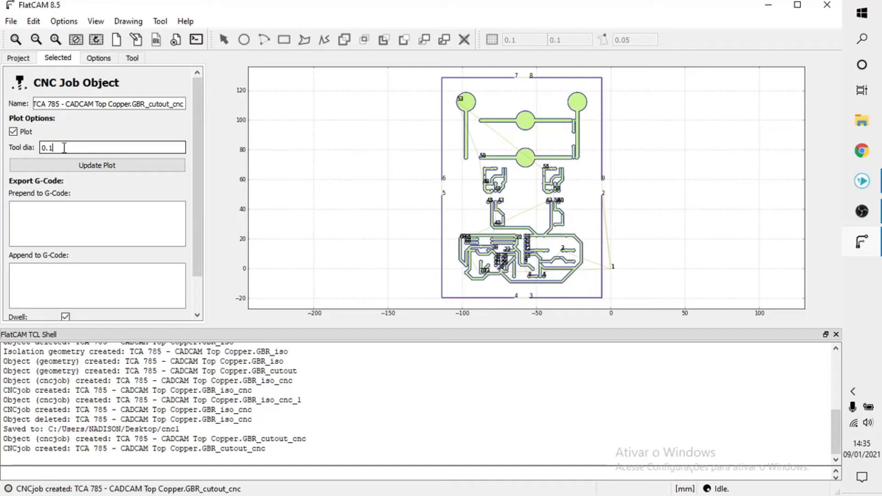
drag(64, 147, 37, 148)
click(68, 148)
scroll(62, 149, down, 2)
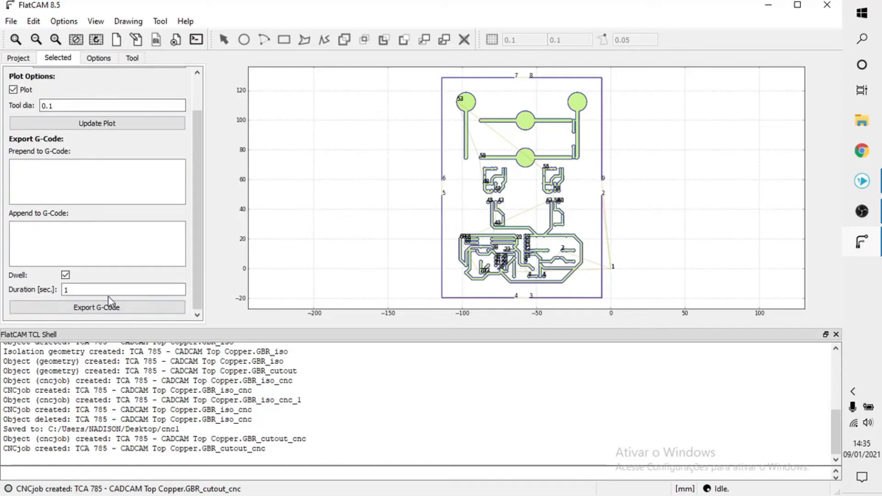
click(115, 309)
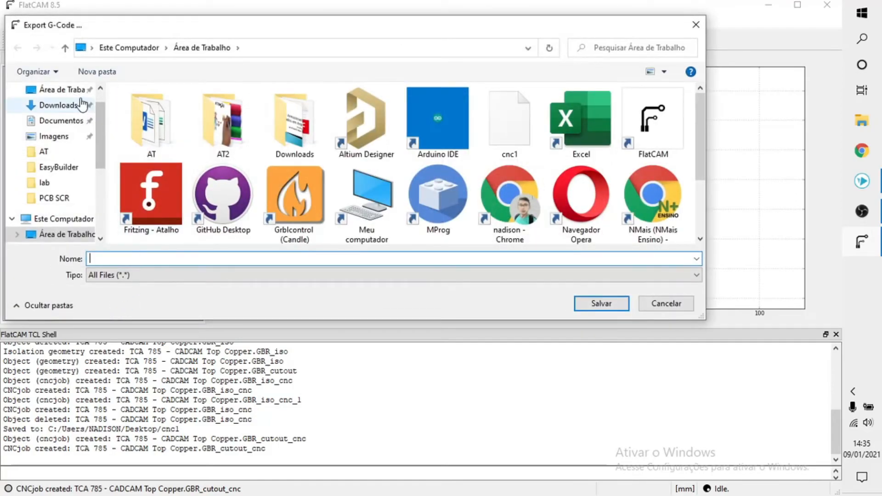
click(71, 94)
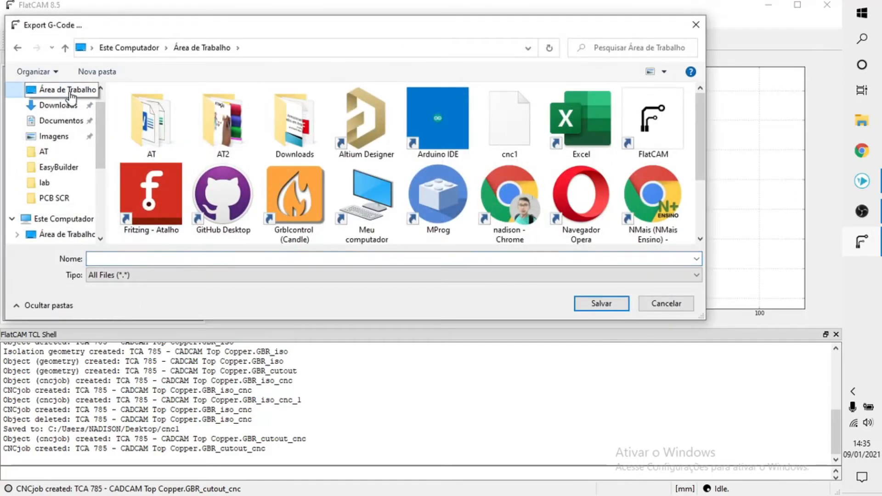
click(152, 260)
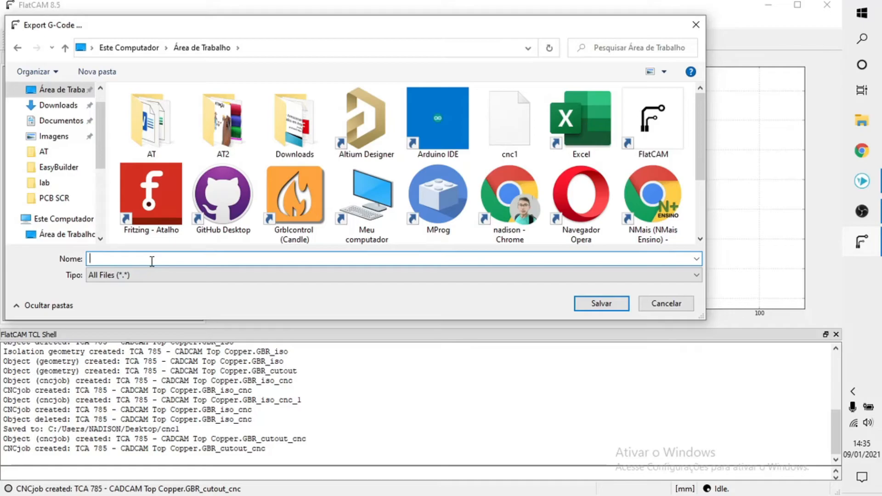
text(cnc2)
click(600, 303)
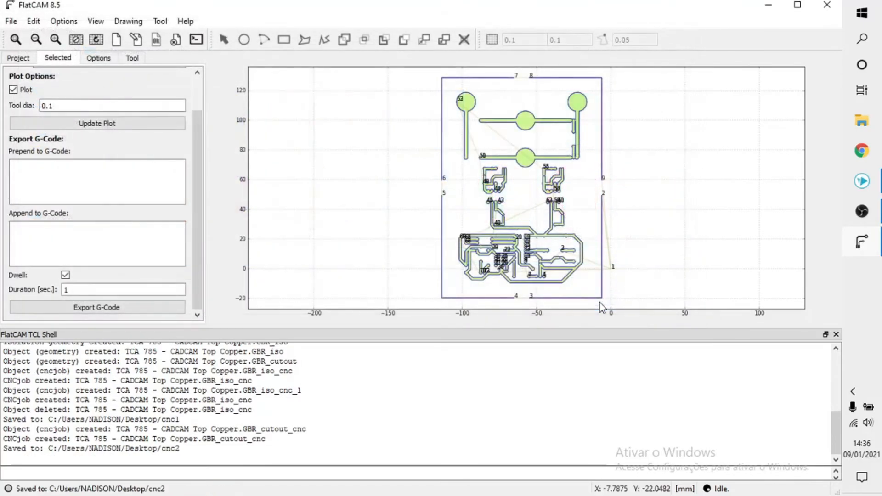
Step: Open the Excellon file TCA 785 - CADCAM Drill from the PCB SCR folder inside AT2 on the desktop
click(10, 60)
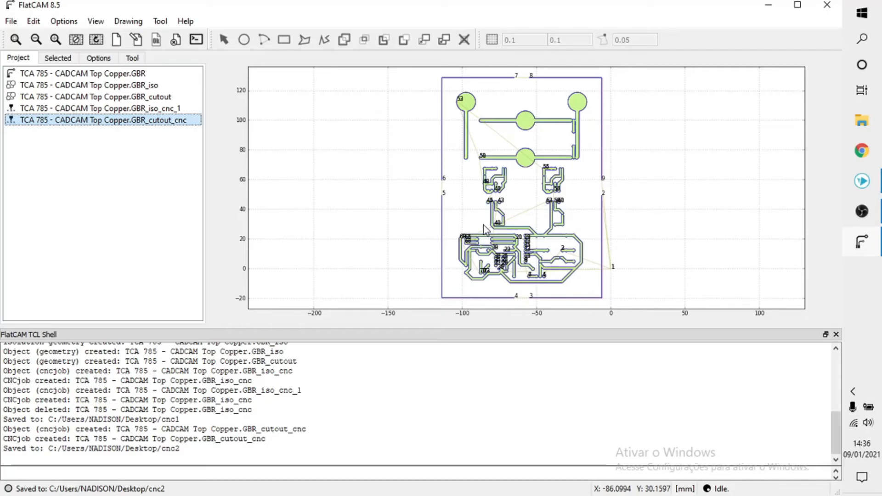
click(12, 22)
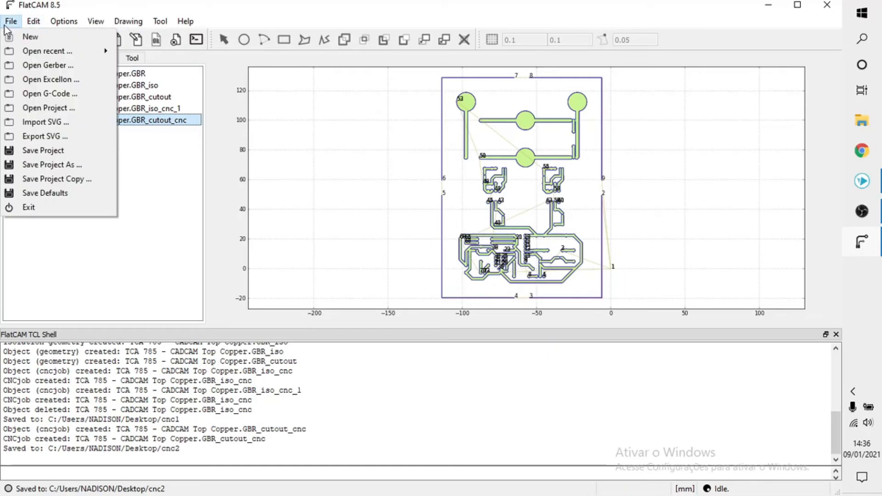
click(38, 81)
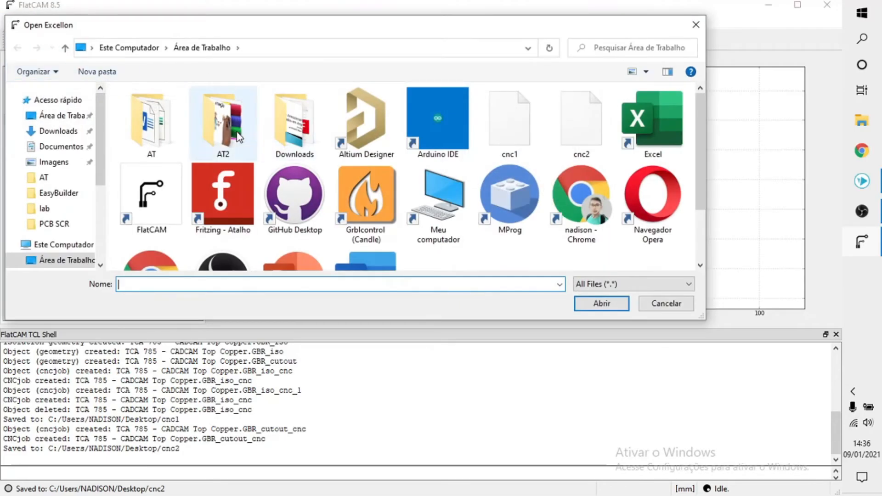
double_click(220, 125)
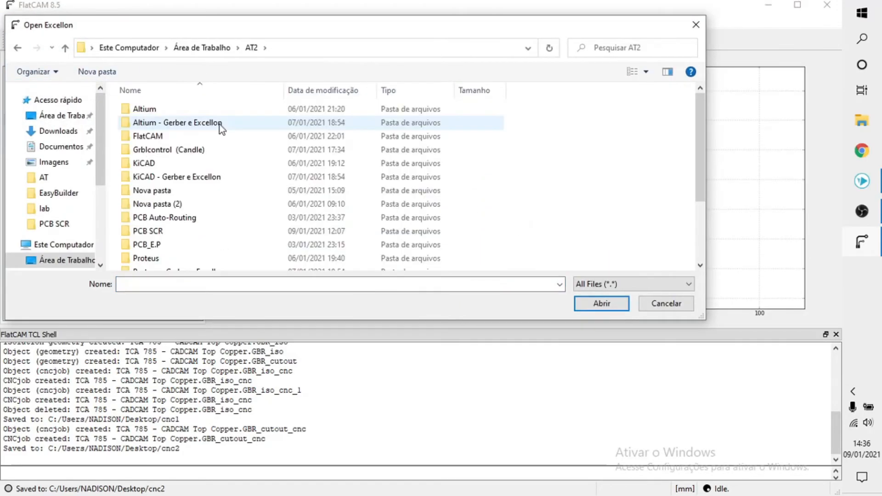
scroll(227, 252, down, 1)
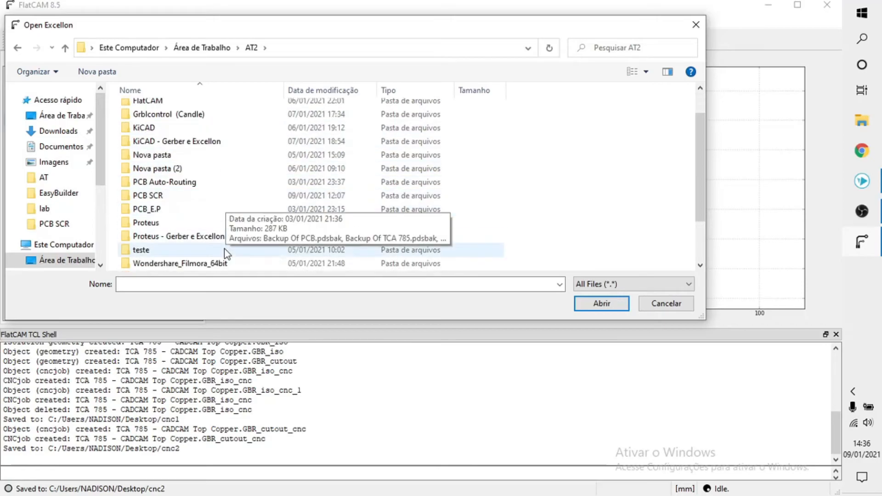
double_click(181, 196)
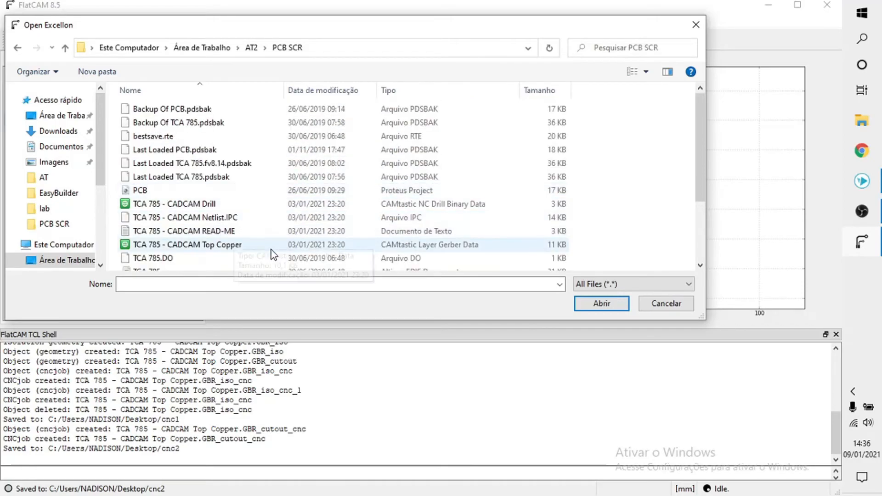
double_click(239, 207)
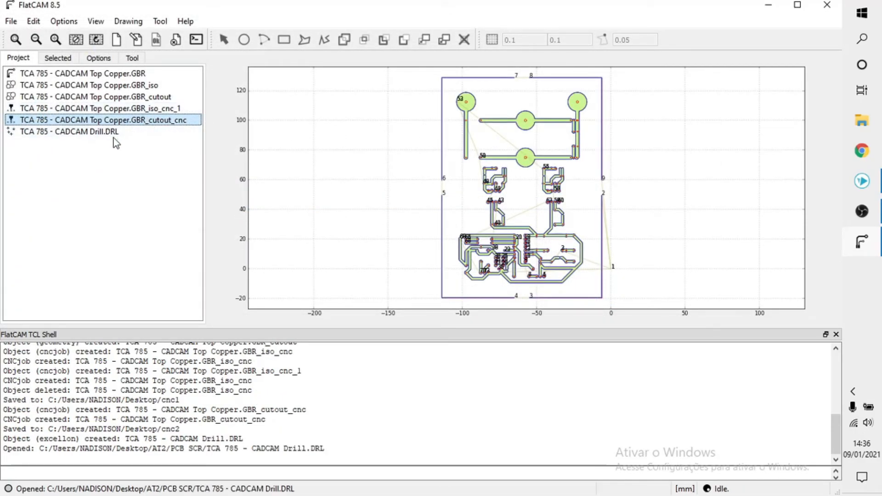
Step: Select the 0.762 tool of the drill Excellon object and set the CNC job Cut Z to -1.8
click(95, 131)
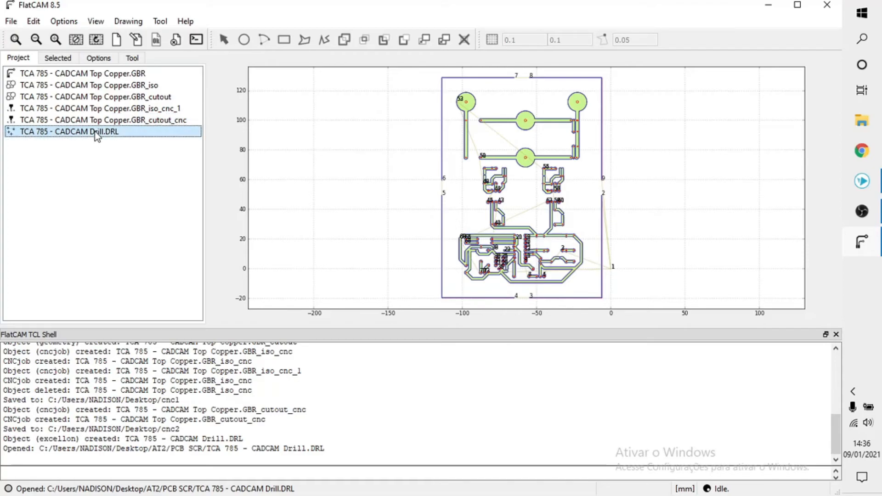
click(57, 58)
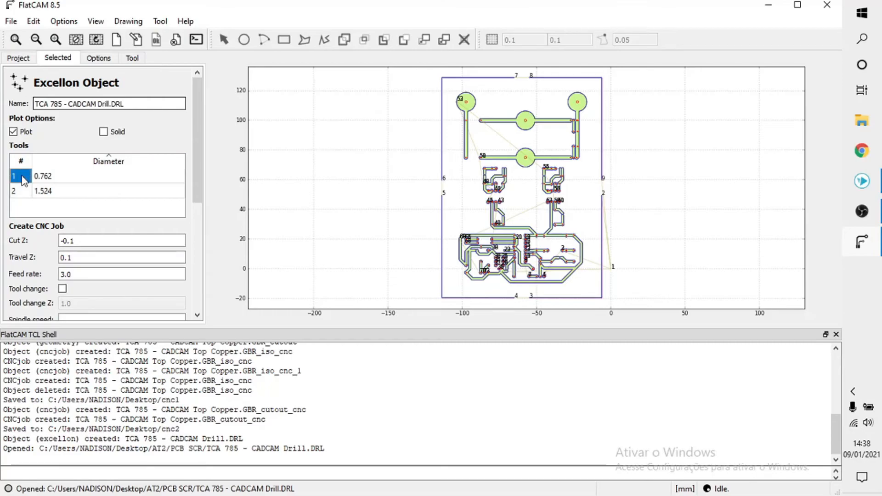
click(23, 190)
click(27, 178)
scroll(45, 202, down, 1)
click(79, 205)
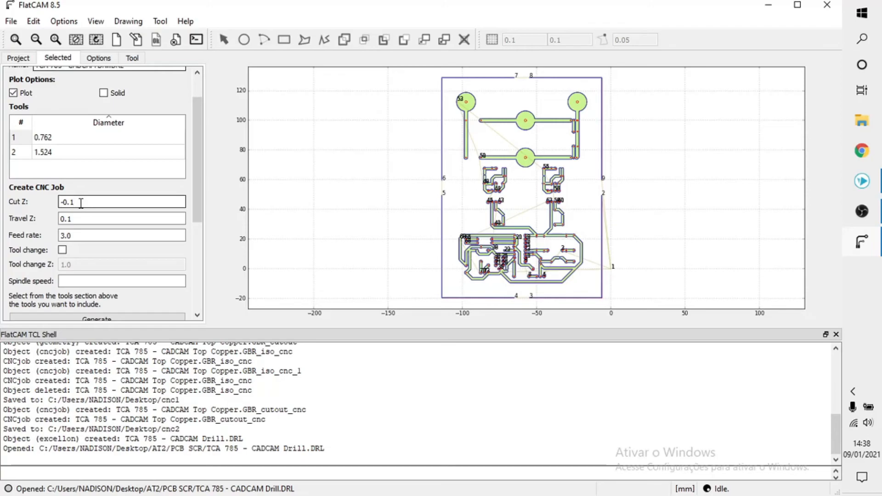
key(BackSpace)
key(BackSpace)
key(BackSpace)
text(1.8)
Step: Set the drill object's Travel Z to 2
click(79, 220)
key(BackSpace)
key(BackSpace)
key(BackSpace)
text(2)
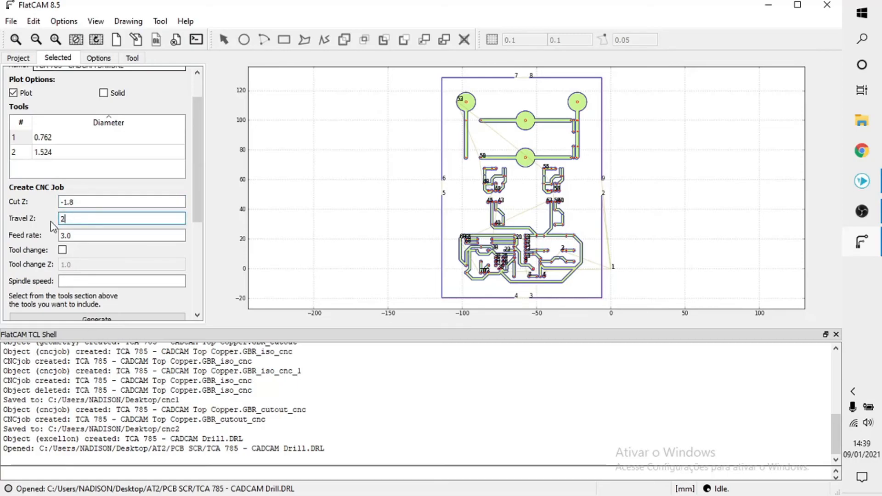
Step: Set the drill object's feed rate to 15 and generate its CNC job
click(81, 236)
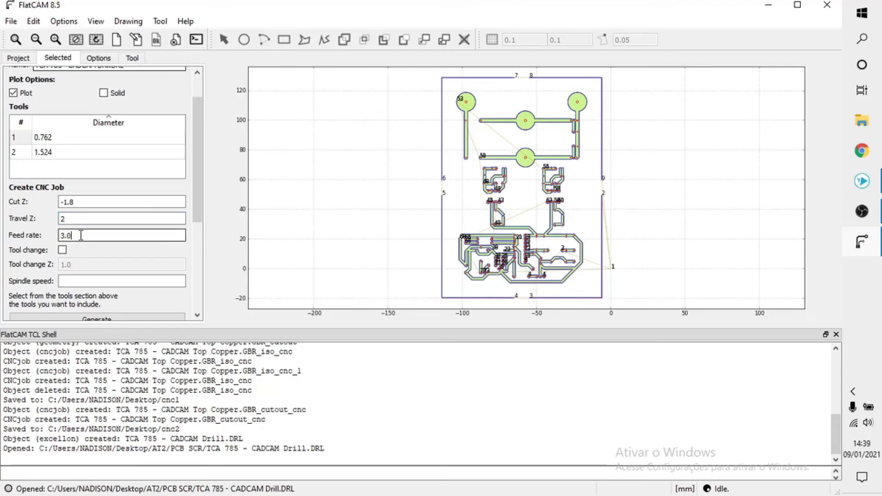
key(BackSpace)
key(BackSpace)
key(BackSpace)
text(15)
scroll(86, 260, down, 2)
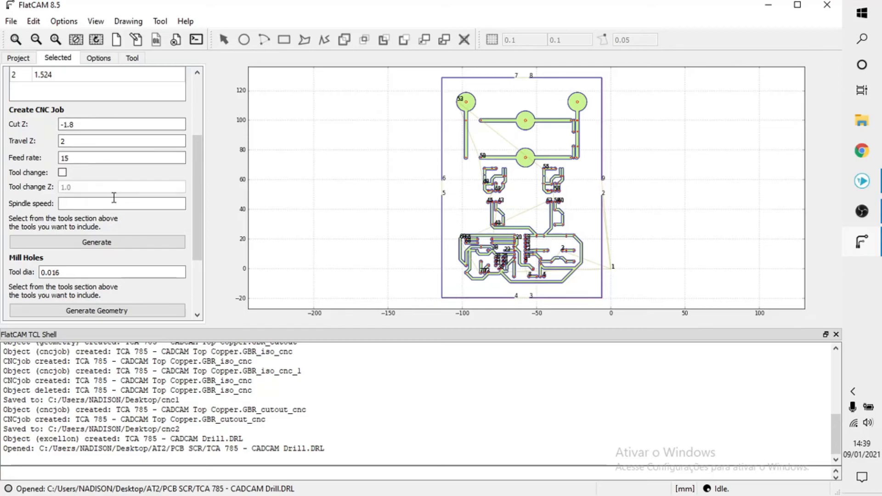
click(122, 240)
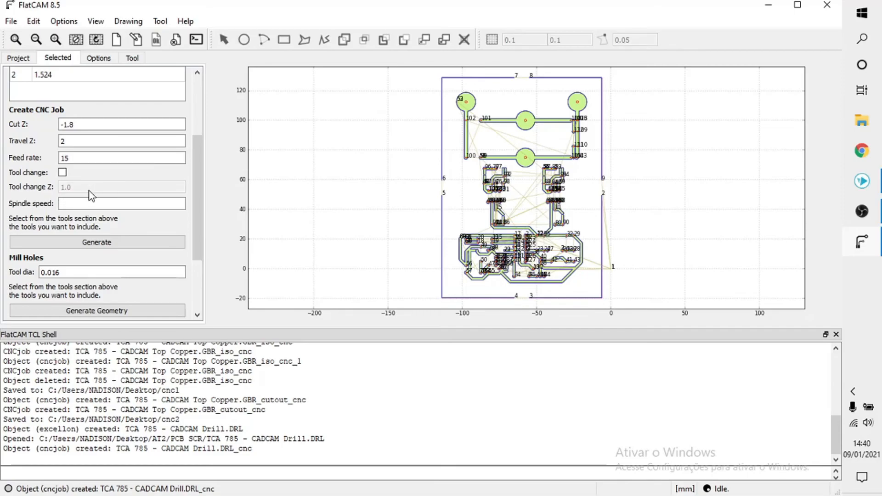
scroll(90, 193, down, 5)
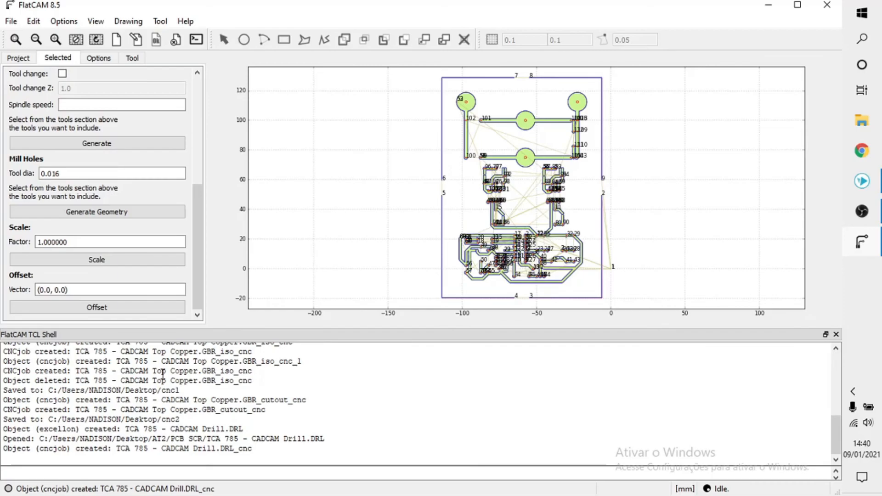
click(39, 291)
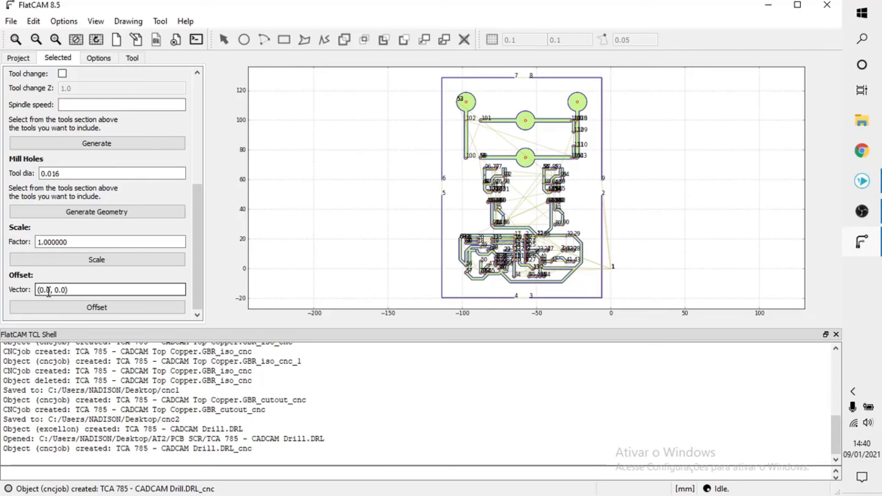
scroll(50, 275, up, 8)
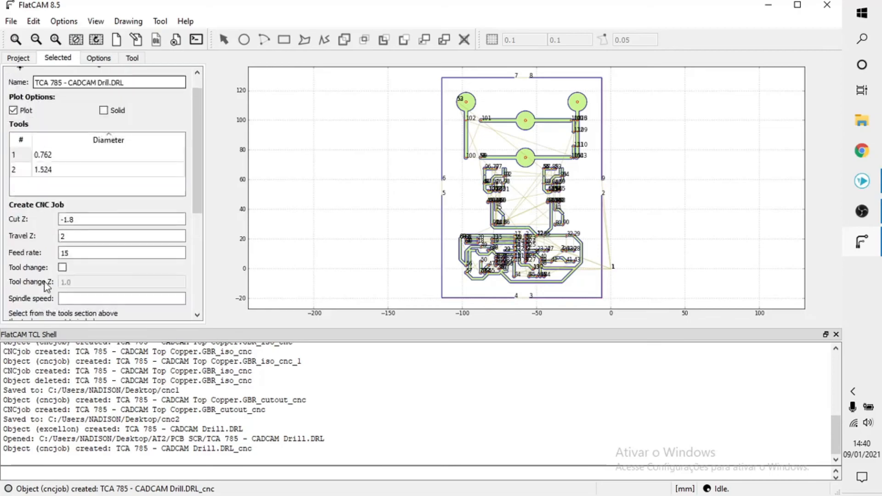
Step: Open the drill CNC job object and set its tool diameter to 0.1
click(20, 58)
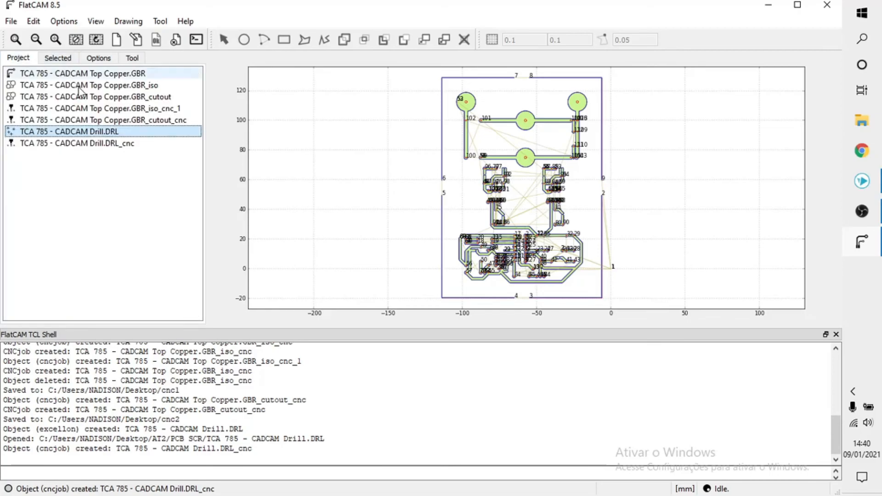
click(112, 144)
double_click(112, 144)
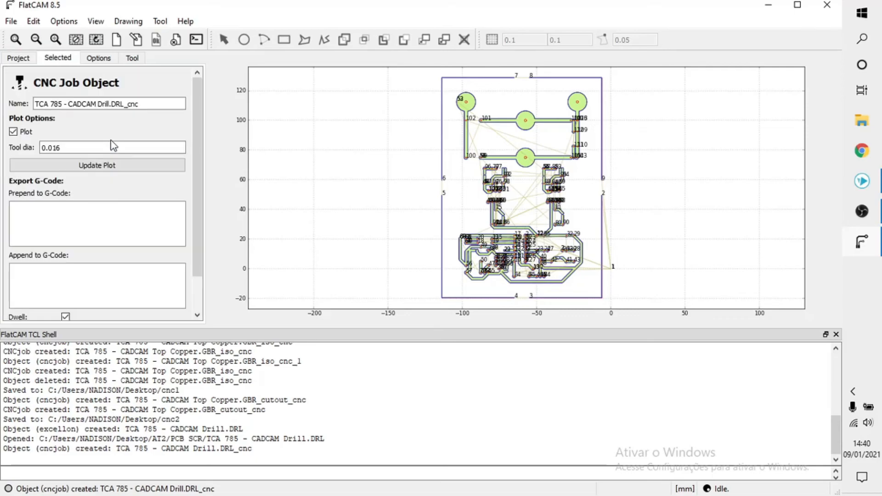
click(78, 148)
key(BackSpace)
key(BackSpace)
key(BackSpace)
text(1)
Step: Export the G-code of the drill CNC job to the desktop as cnc3-furos
scroll(64, 156, down, 2)
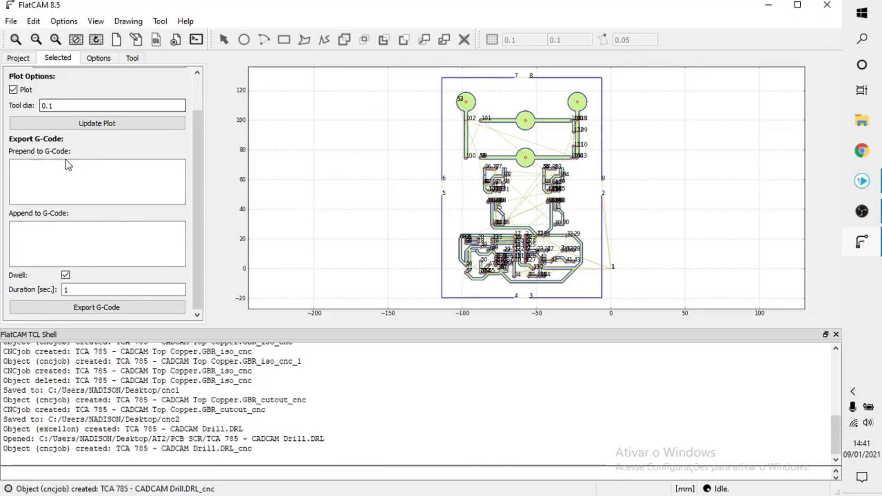
click(111, 312)
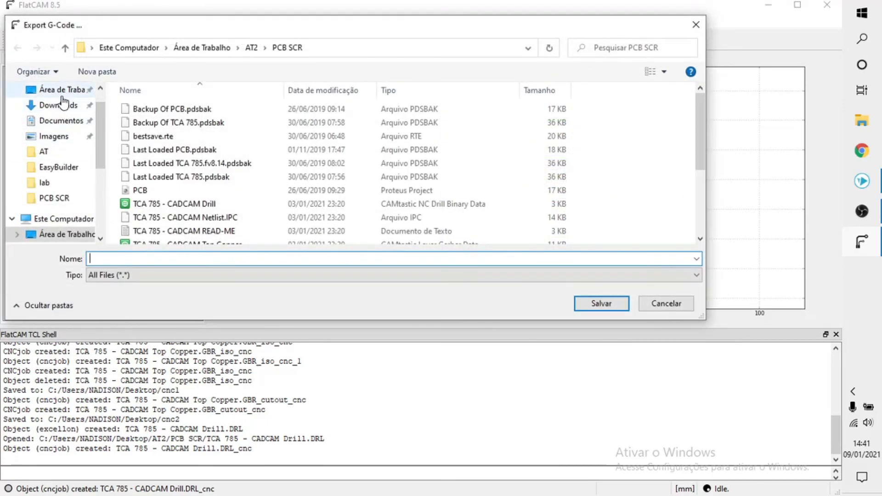
click(65, 91)
click(160, 259)
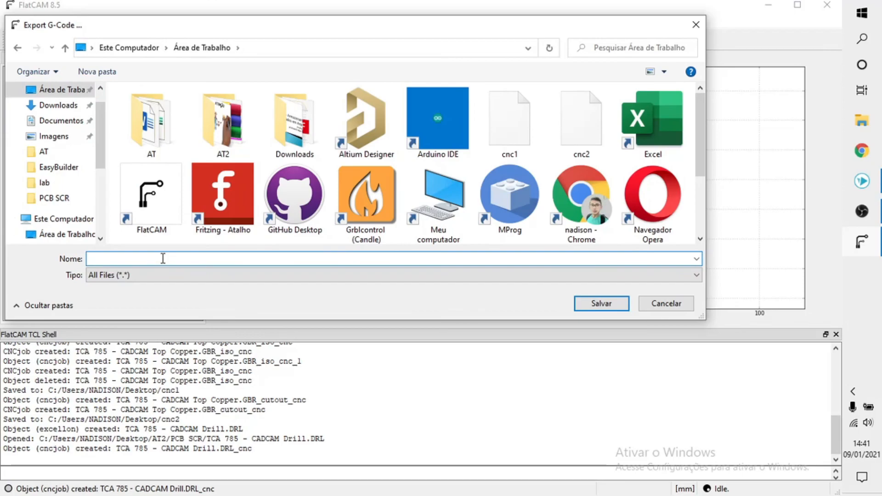
text(c)
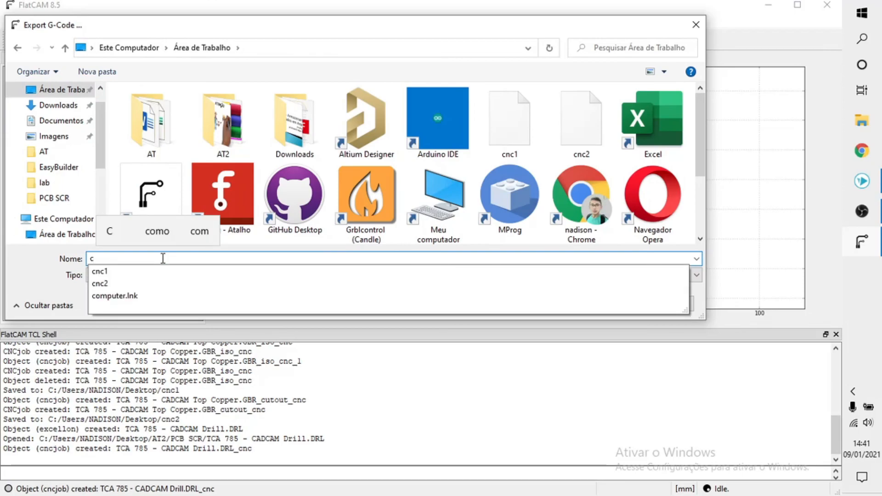
text(nc)
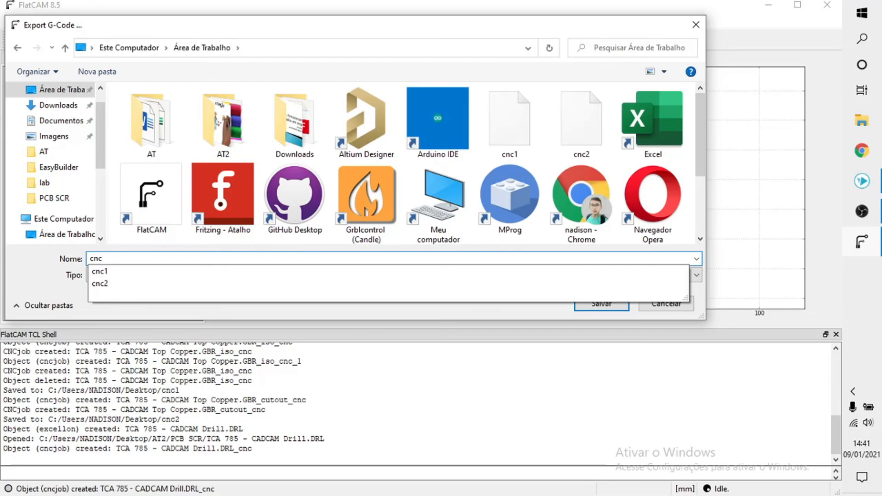
text(3)
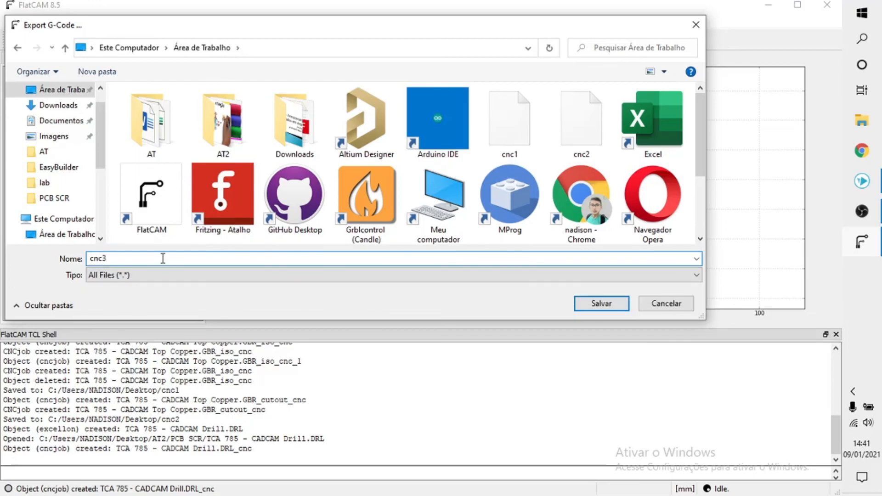
text(-furos)
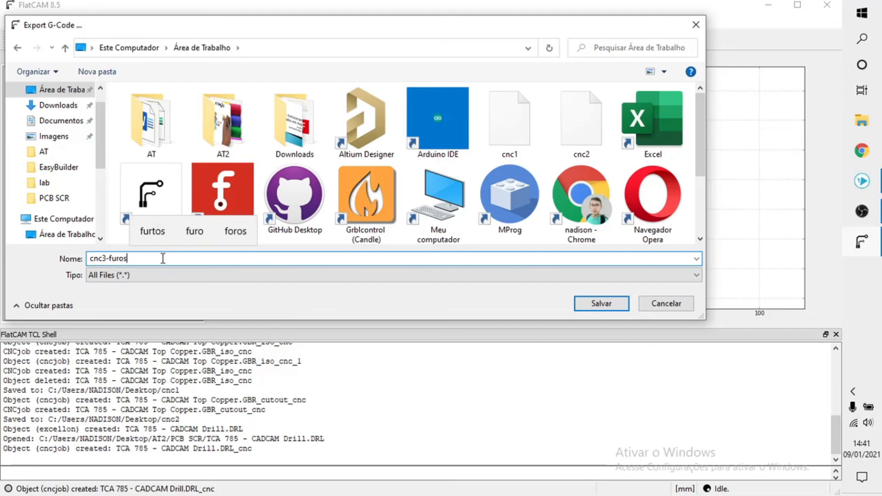
click(598, 304)
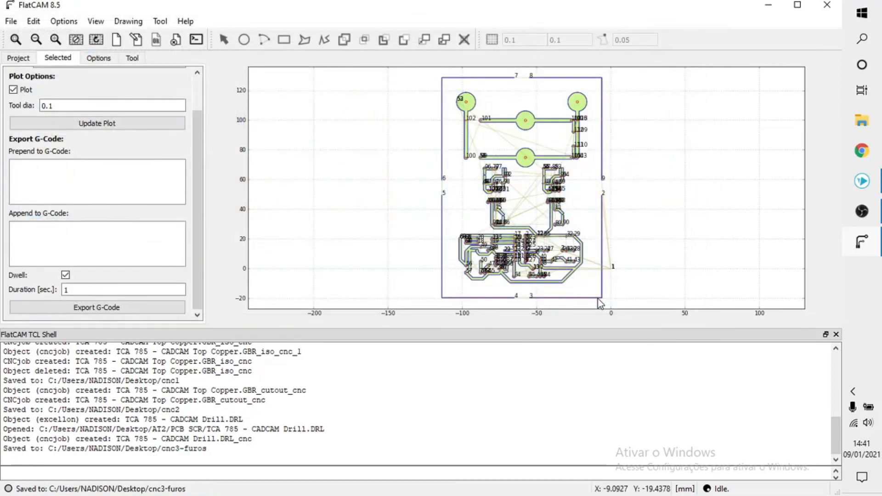
Step: Minimize the FlatCAM window and check the exported G-code files on the desktop
click(19, 58)
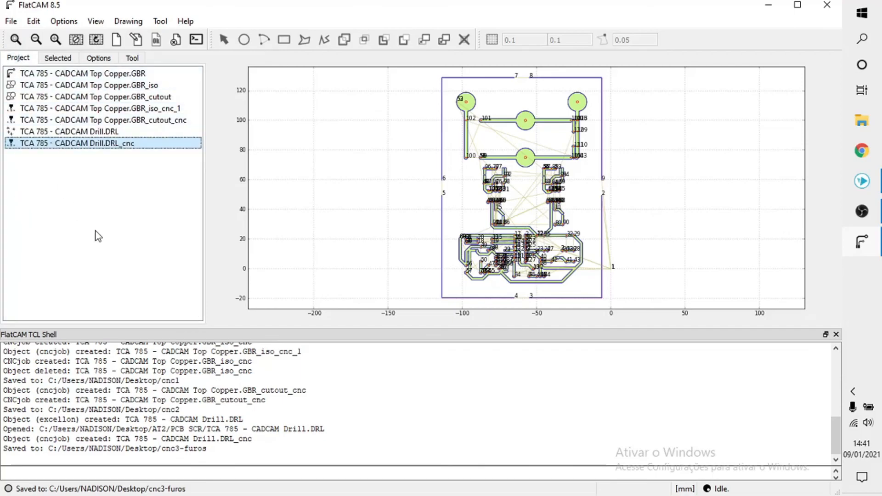
click(773, 6)
drag(263, 423, 378, 154)
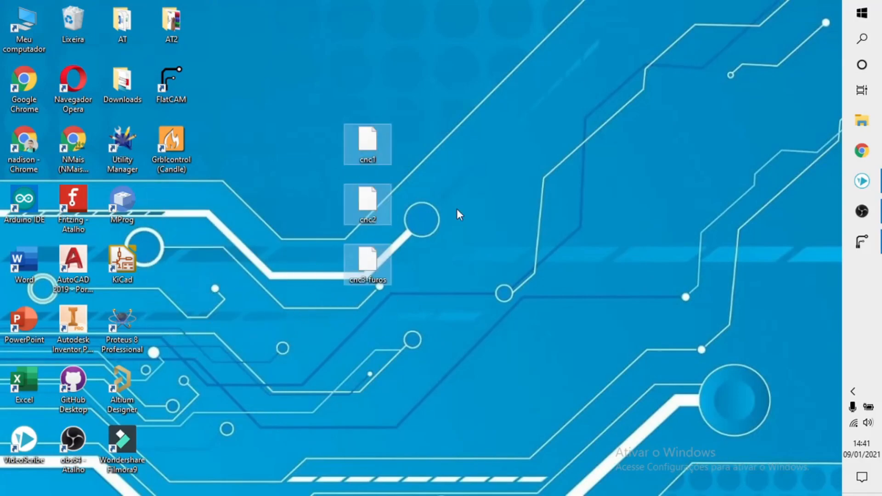
click(429, 148)
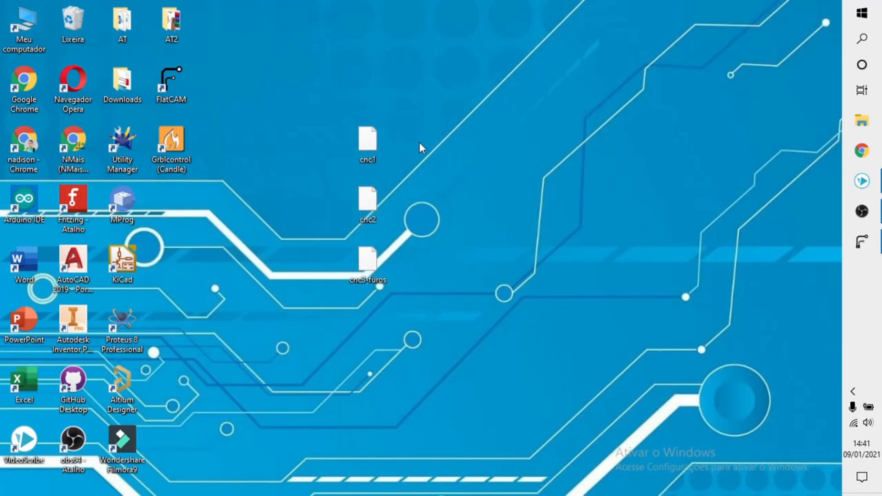